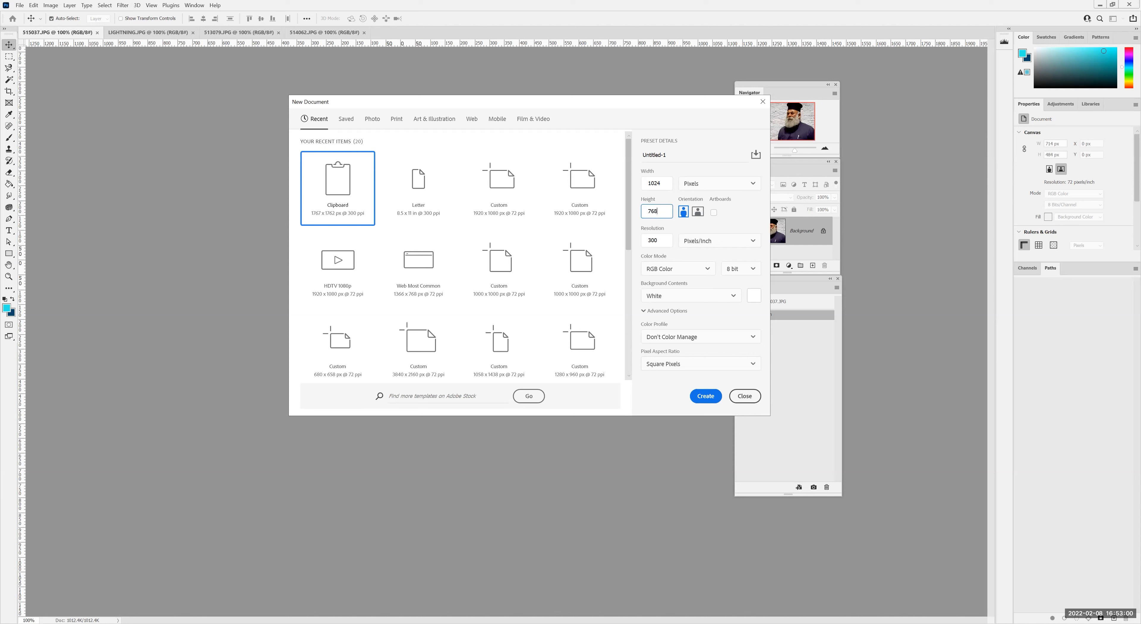
# Create the 1024 × 768 px document with a resolution of 75 pixels/inch and a white background
pyautogui.moveTo(661, 242); pyautogui.dragTo(642, 241)
pyautogui.write('75')
pyautogui.click(695, 295)
pyautogui.click(709, 313)
pyautogui.click(707, 400)
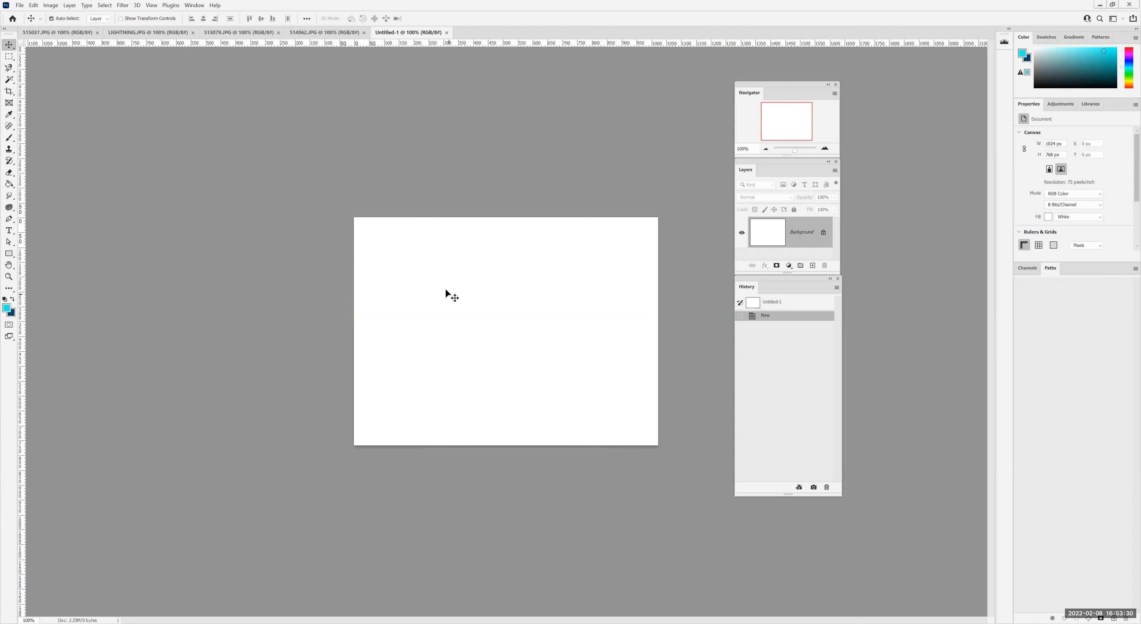
# Copy the entire crocus photo from 514062.JPG and paste it into the Untitled-1 document
pyautogui.click(301, 33)
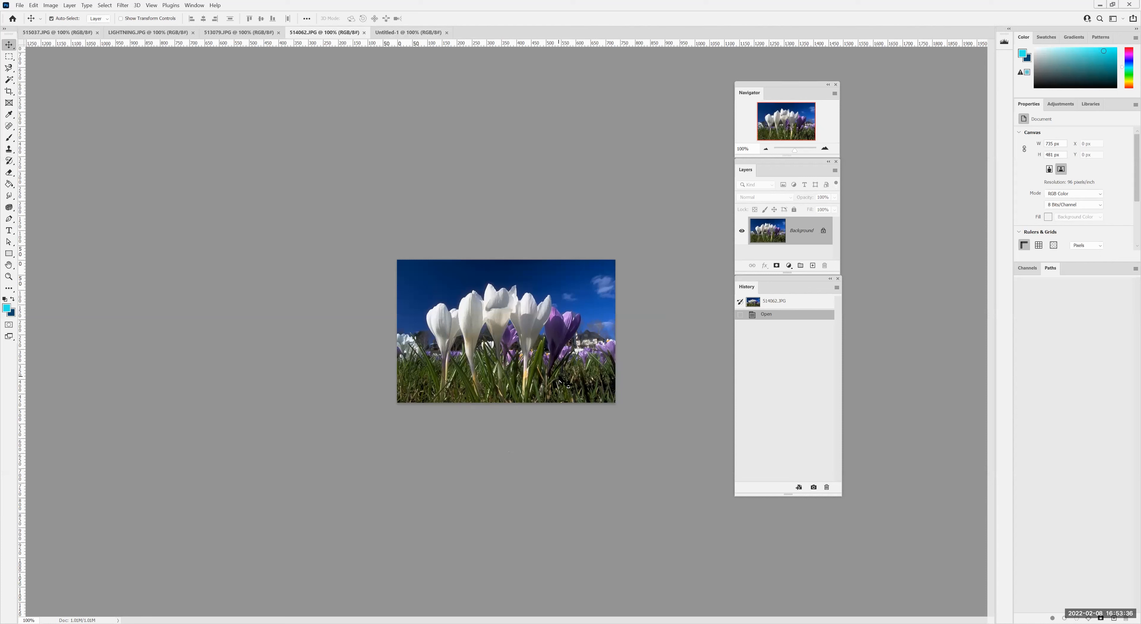
pyautogui.click(102, 5)
pyautogui.click(106, 13)
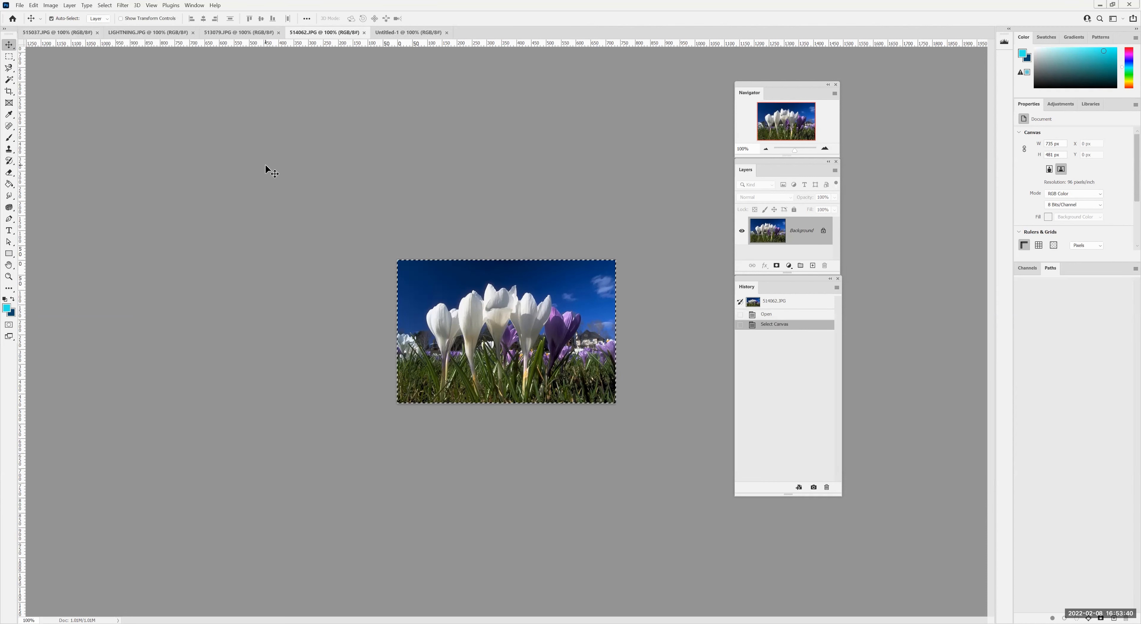
pyautogui.hotkey('ctrl', '+')
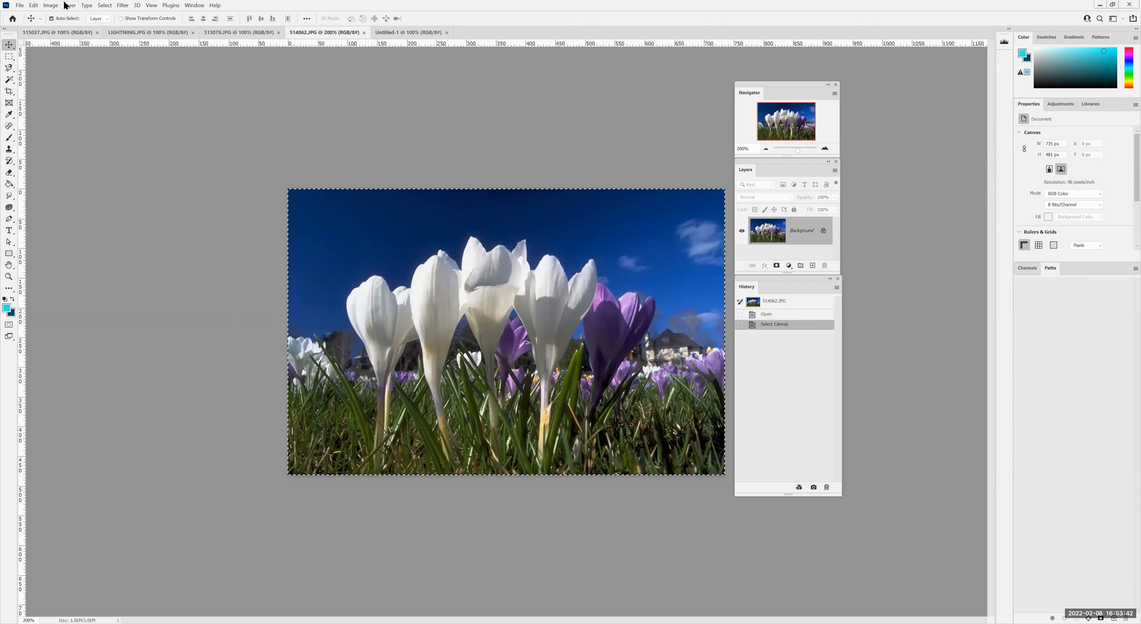
pyautogui.click(34, 5)
pyautogui.click(39, 62)
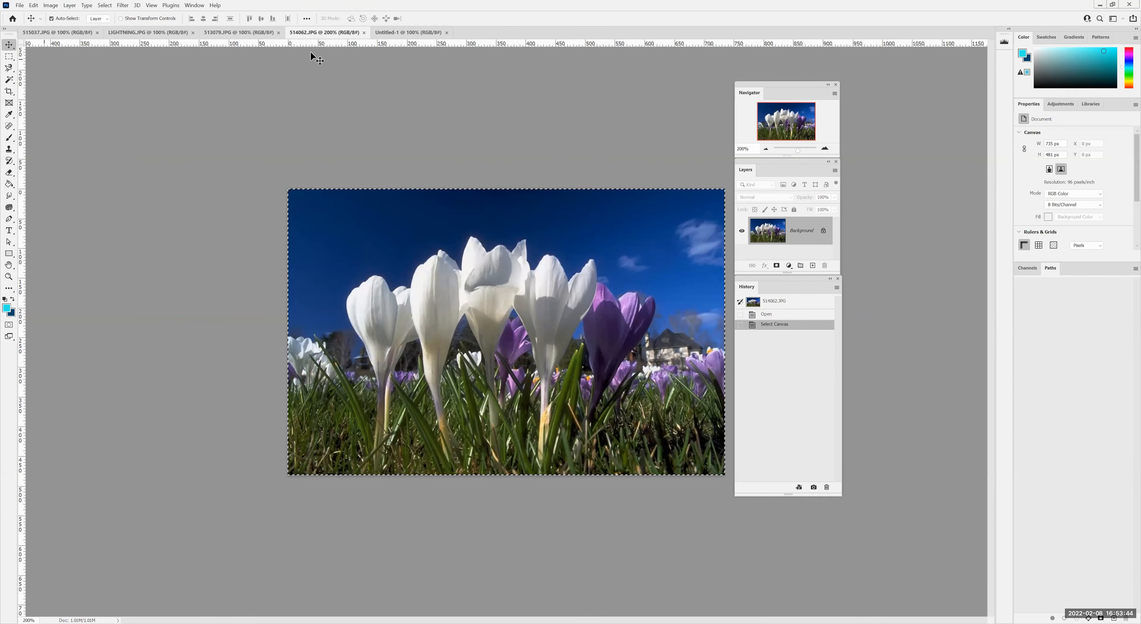
pyautogui.click(405, 33)
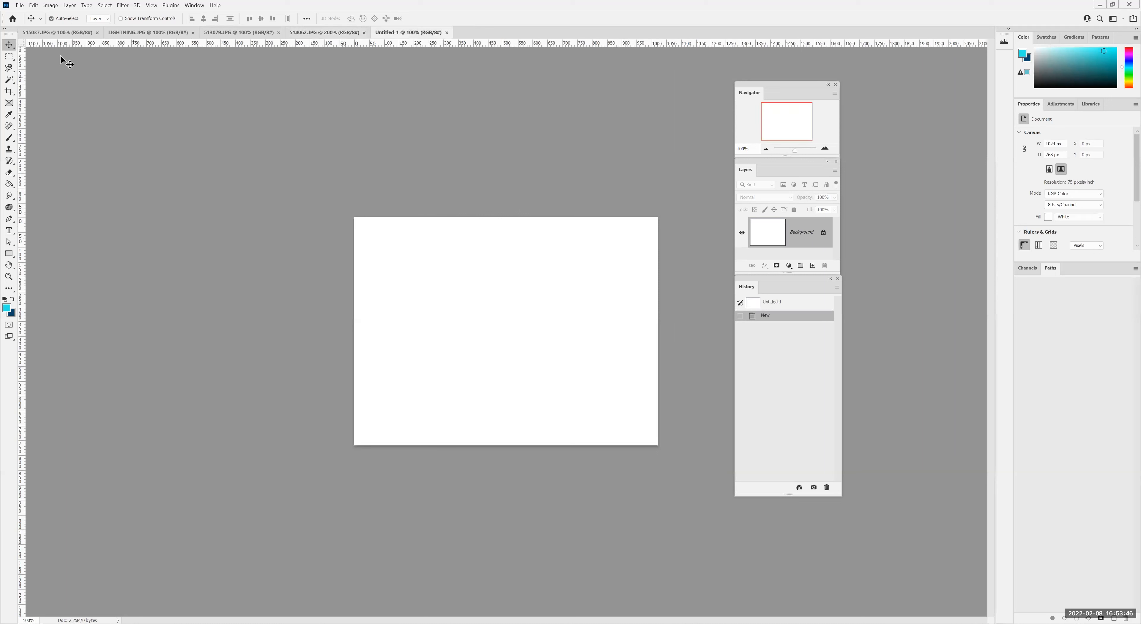
pyautogui.click(35, 6)
pyautogui.click(39, 82)
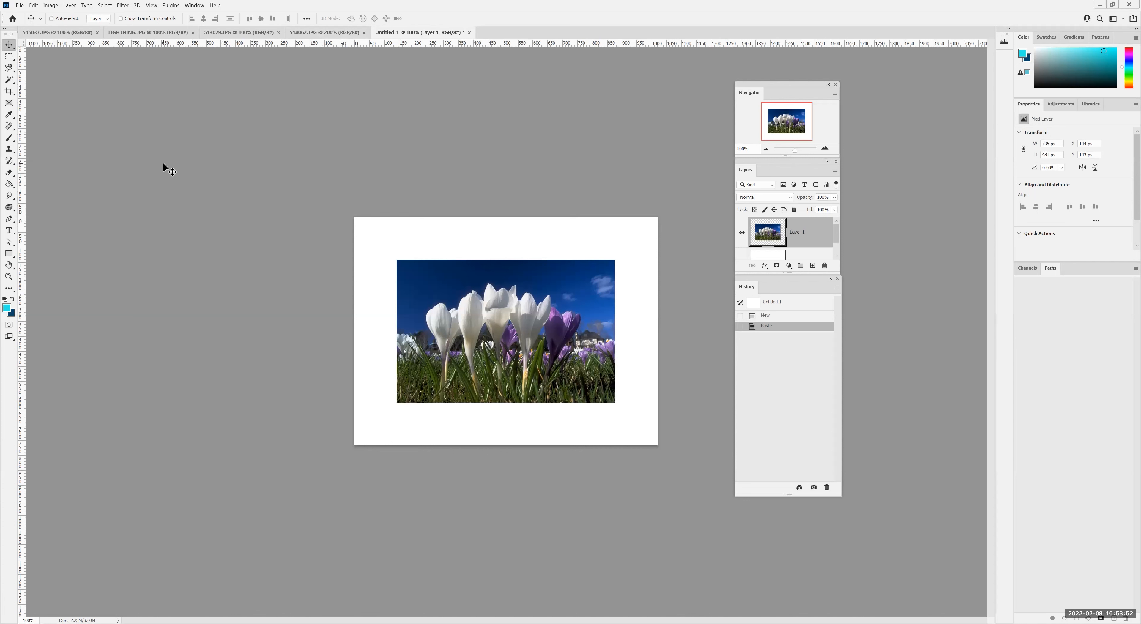
# Move the floating Navigator, Layers and History panels off the canvas and stack them beneath one another
pyautogui.hotkey('ctrl', '+')
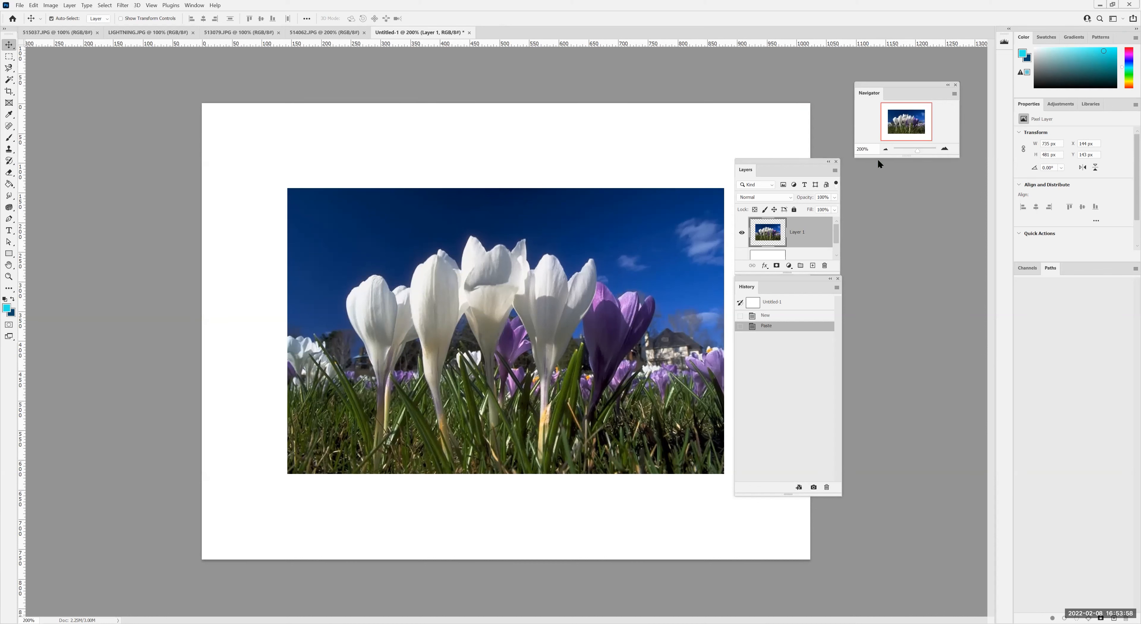
pyautogui.moveTo(874, 154); pyautogui.dragTo(874, 155)
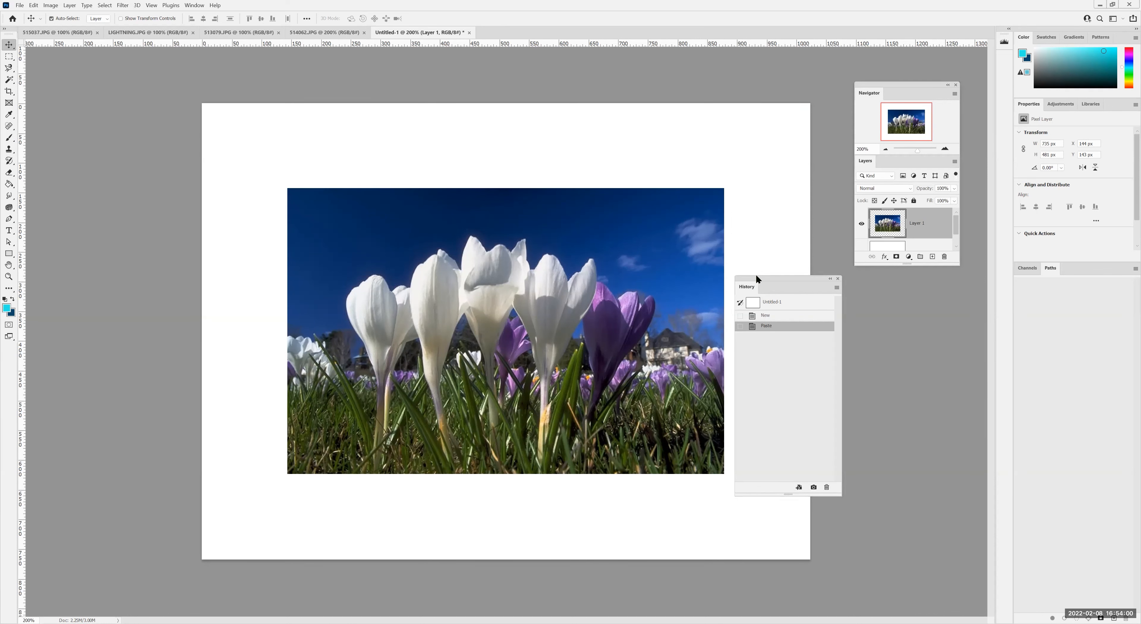
pyautogui.moveTo(875, 262); pyautogui.dragTo(875, 262)
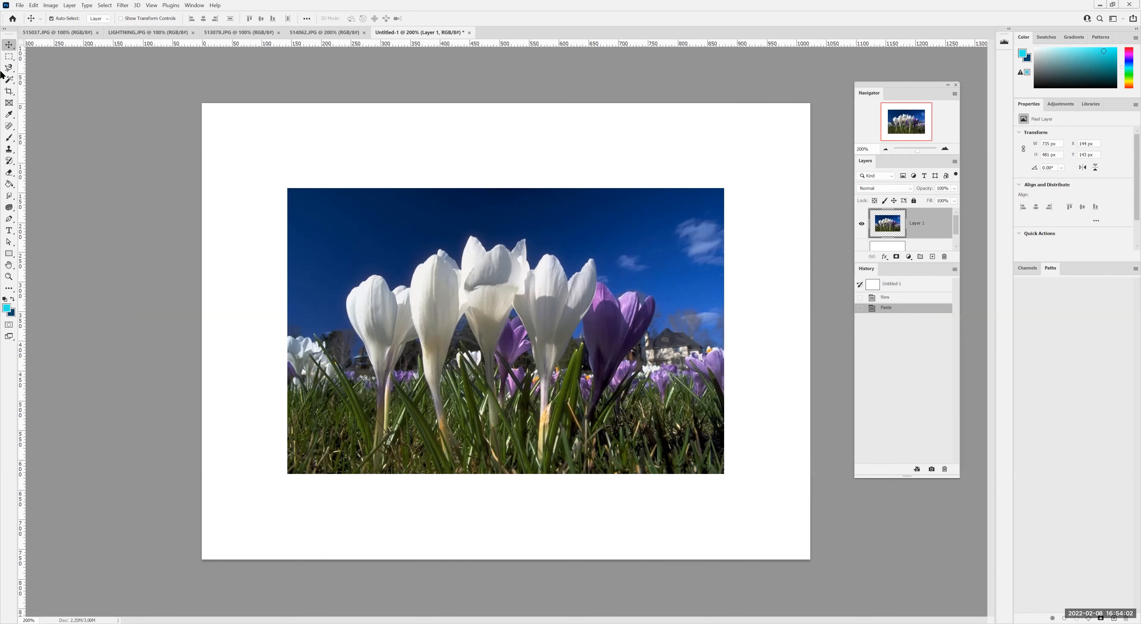
# Scale the crocus layer proportionally to about 162% so it covers the canvas, and shift it to about X -50, Y -5 px
pyautogui.click(34, 6)
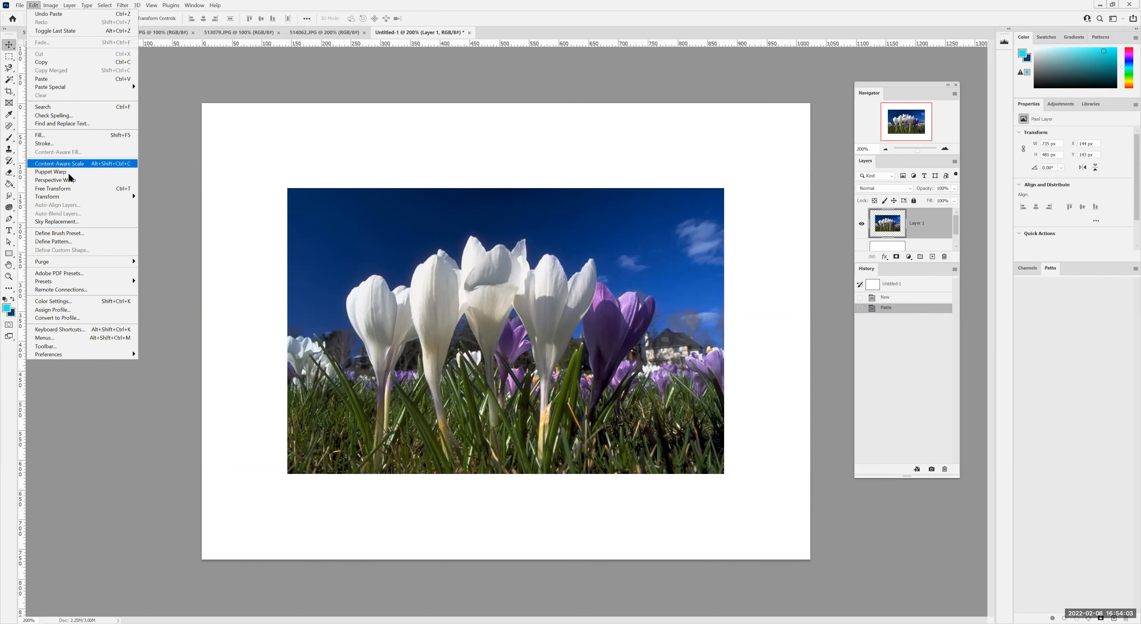
pyautogui.click(67, 190)
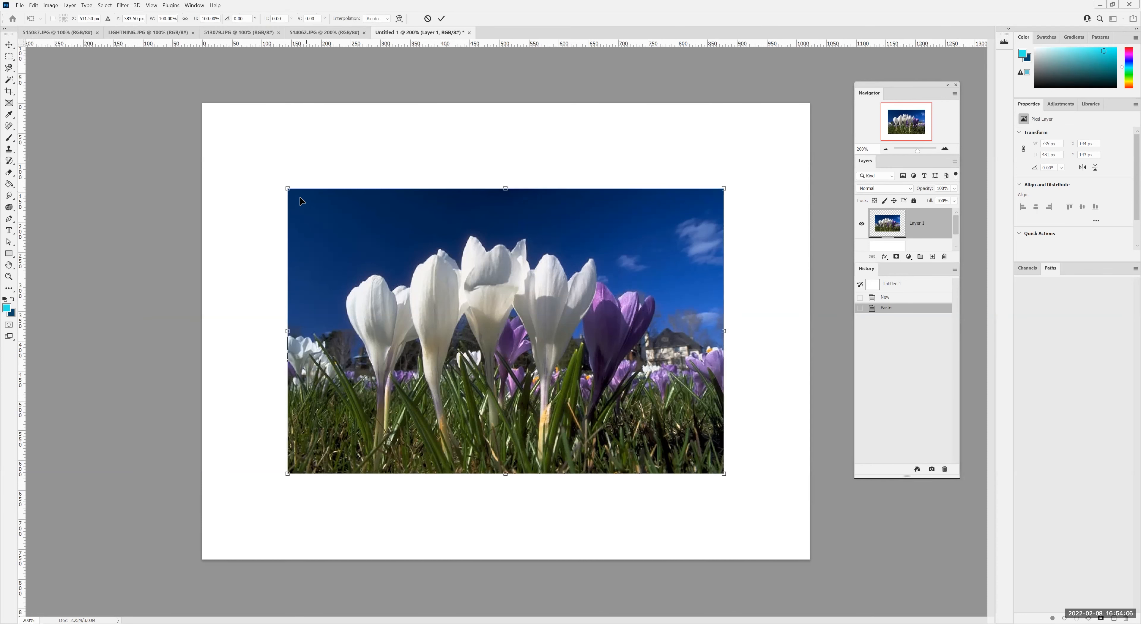
pyautogui.click(185, 18)
pyautogui.moveTo(732, 457); pyautogui.dragTo(744, 462)
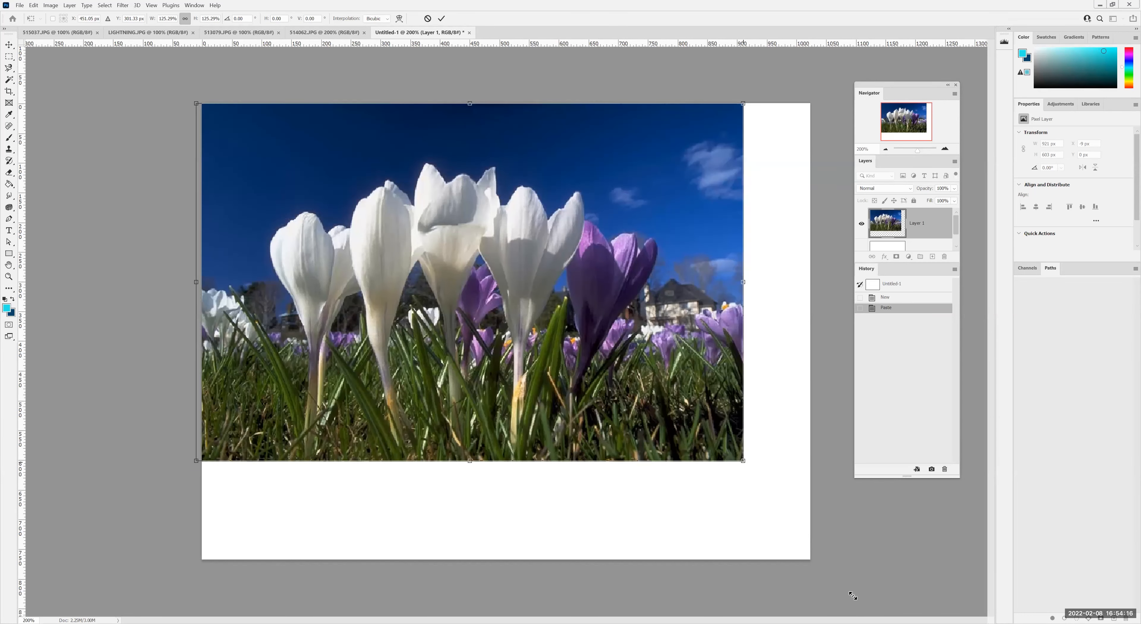
pyautogui.moveTo(870, 598); pyautogui.dragTo(869, 602)
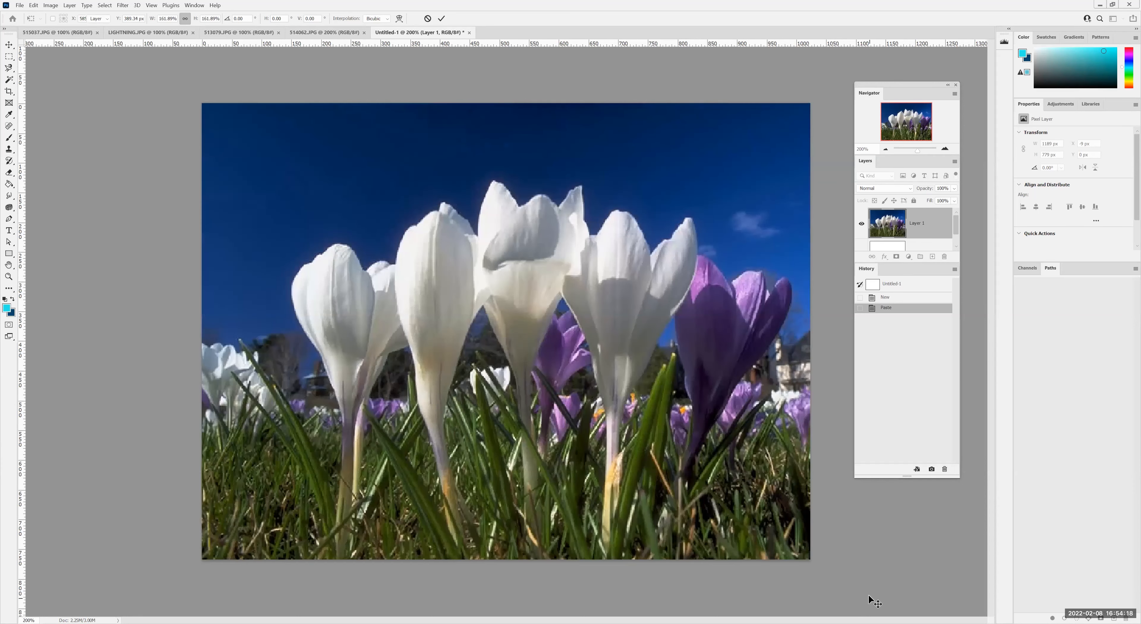
pyautogui.press('Return')
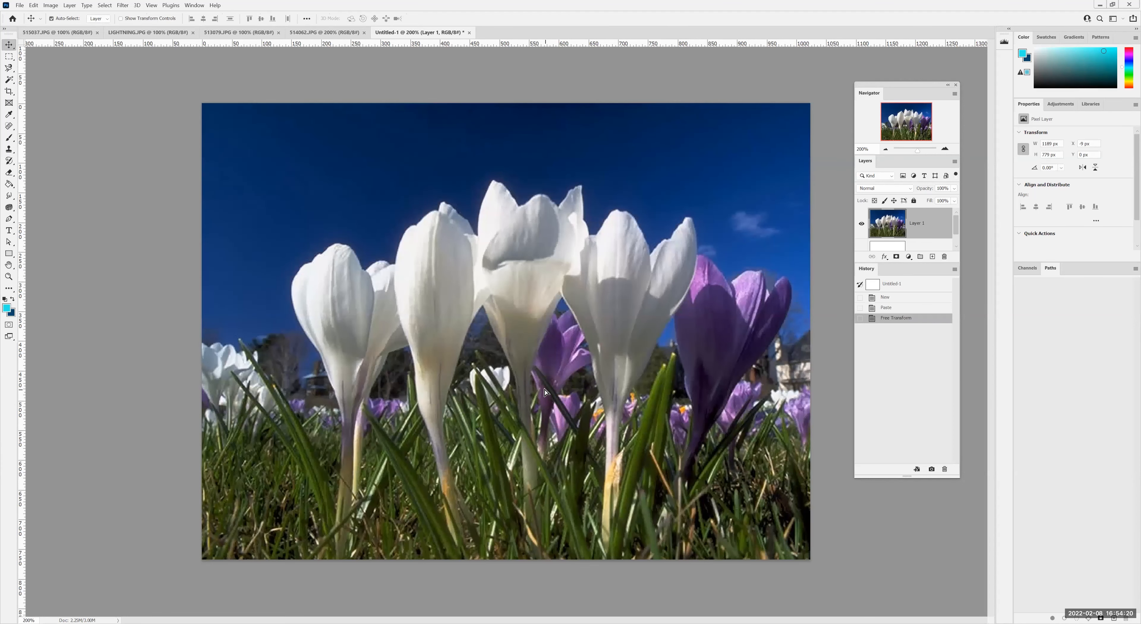
pyautogui.moveTo(461, 305); pyautogui.dragTo(424, 301)
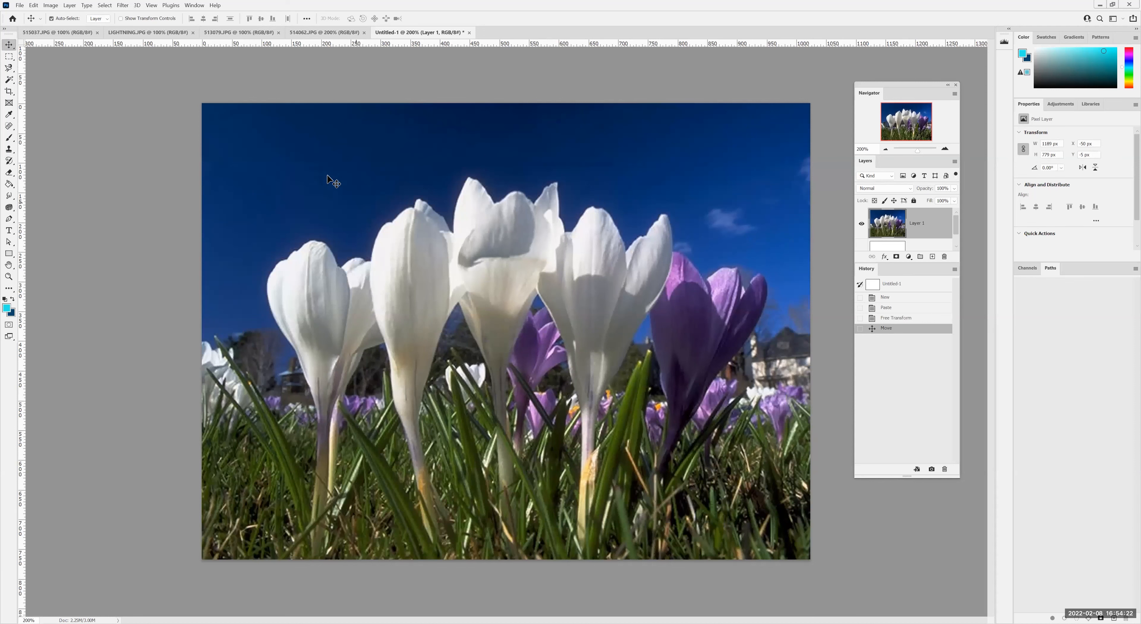
# Copy the entire tulip field photo from 513079.JPG and paste it into the Untitled-1 document
pyautogui.click(302, 32)
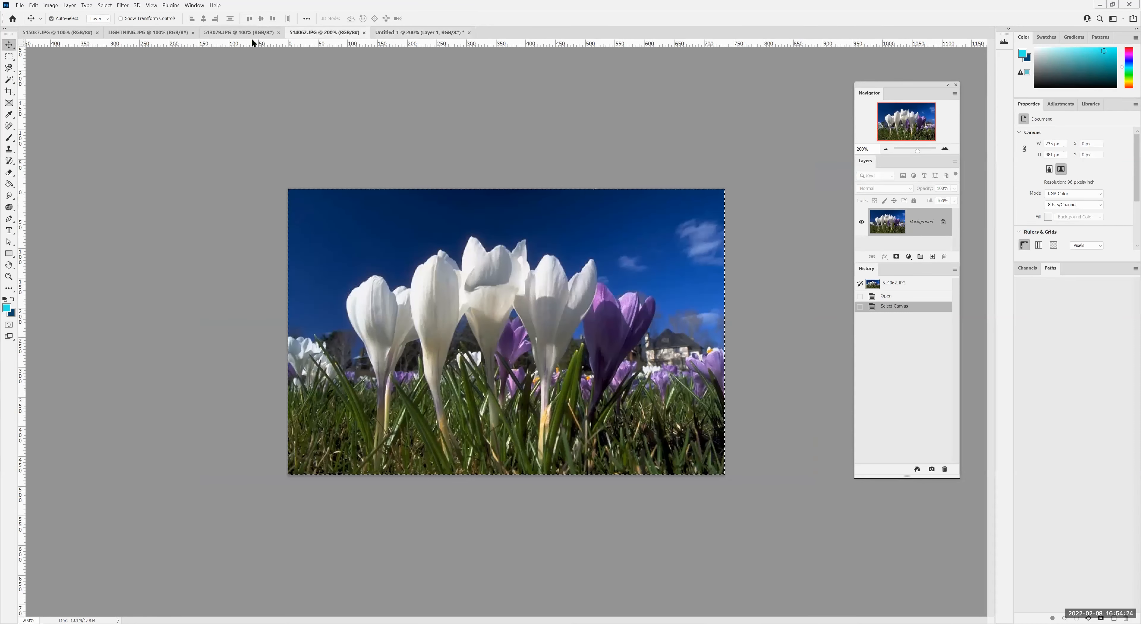
pyautogui.hotkey('ctrl', 'shift', 'Tab')
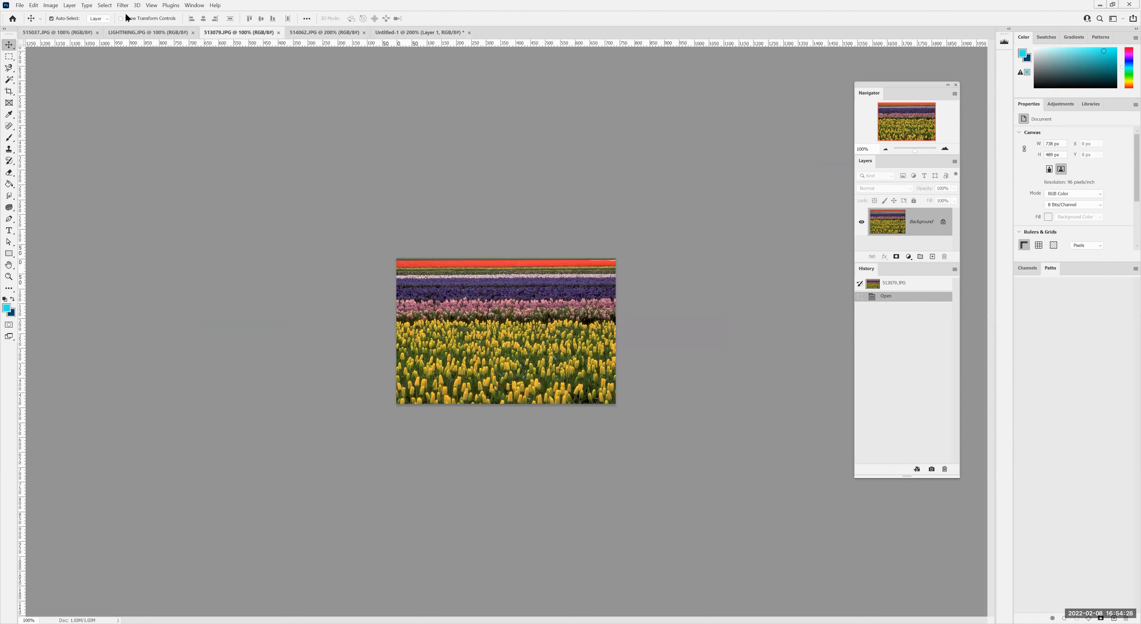
pyautogui.click(105, 6)
pyautogui.click(113, 14)
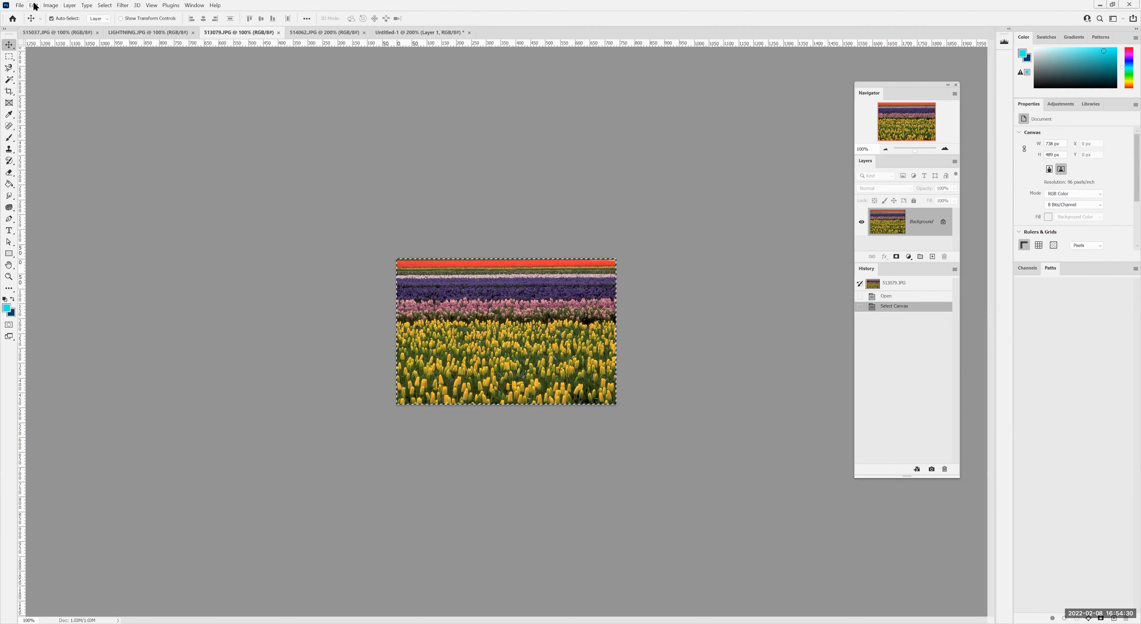
pyautogui.click(34, 5)
pyautogui.click(41, 63)
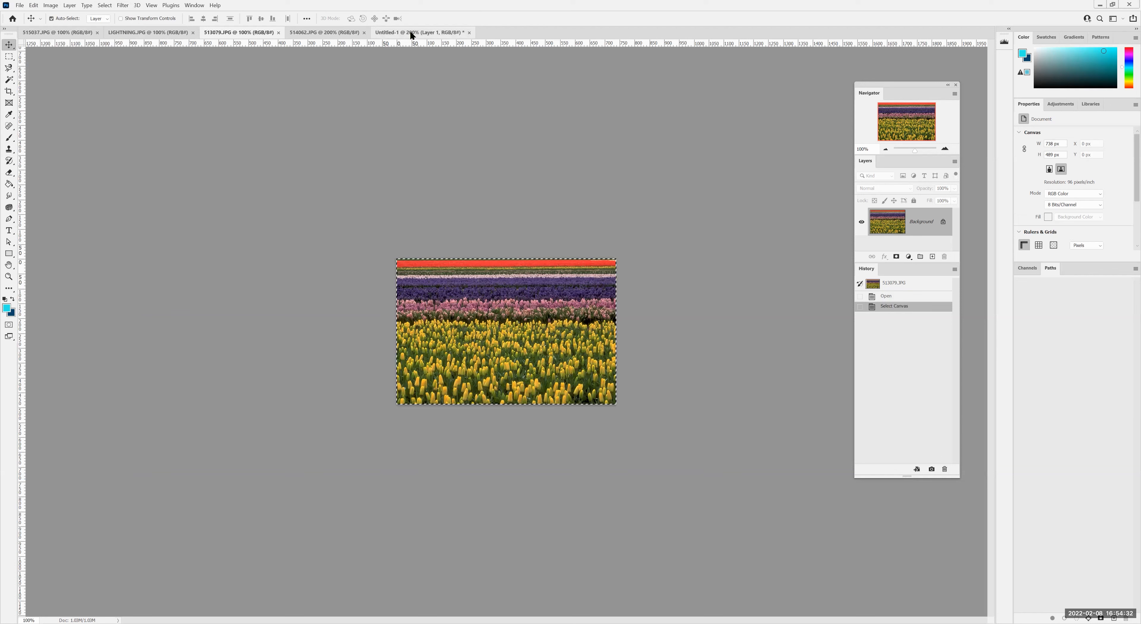
pyautogui.click(410, 33)
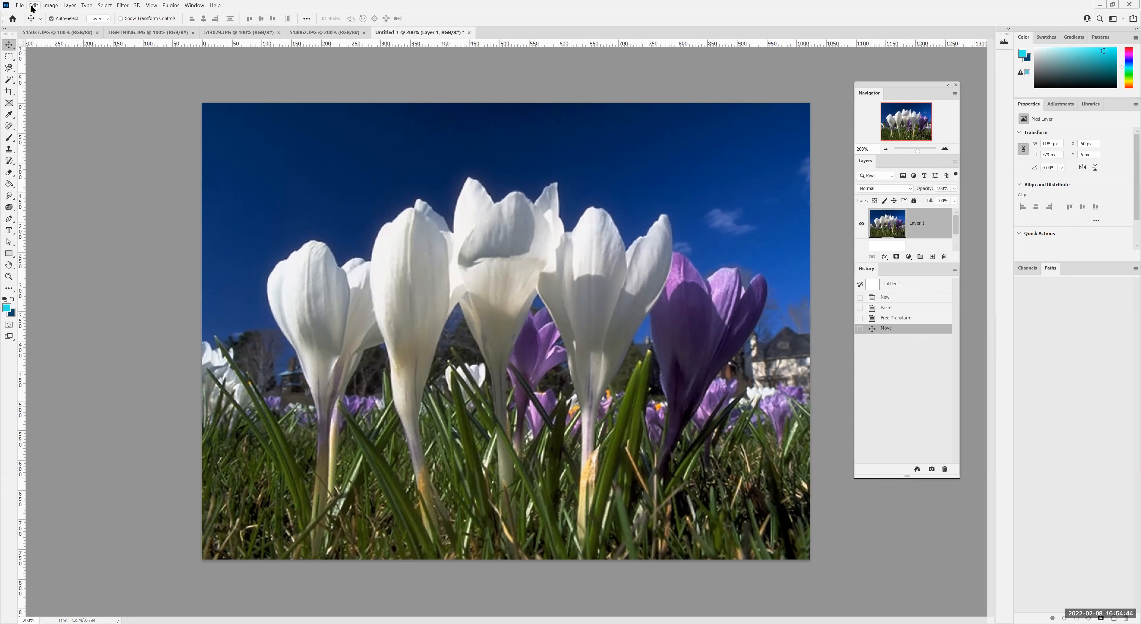
pyautogui.hotkey('ctrl', 'v')
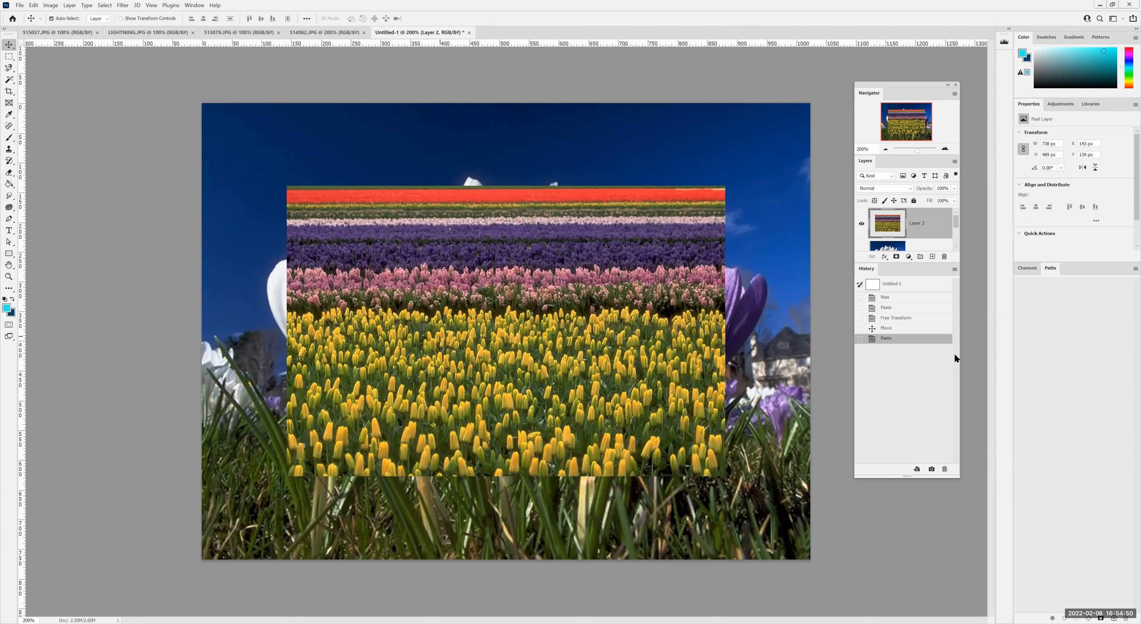
# Stretch the tulip field layer across the full canvas width, about 1031 × 401 px, and lower it to about Y 611 px
pyautogui.moveTo(440, 336); pyautogui.dragTo(443, 532)
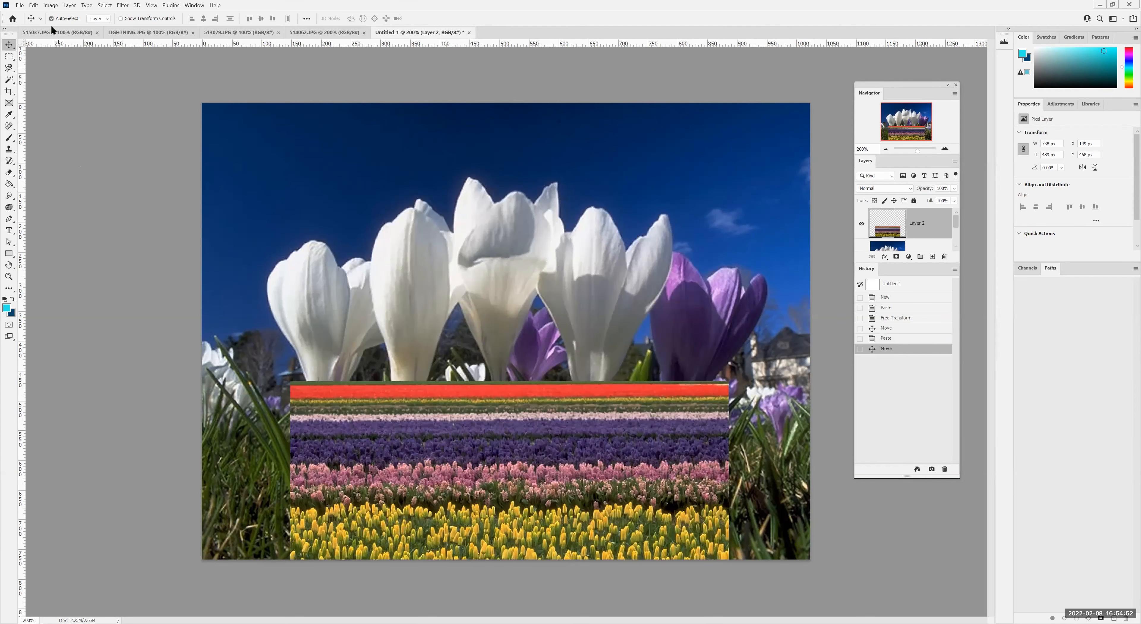
pyautogui.click(34, 6)
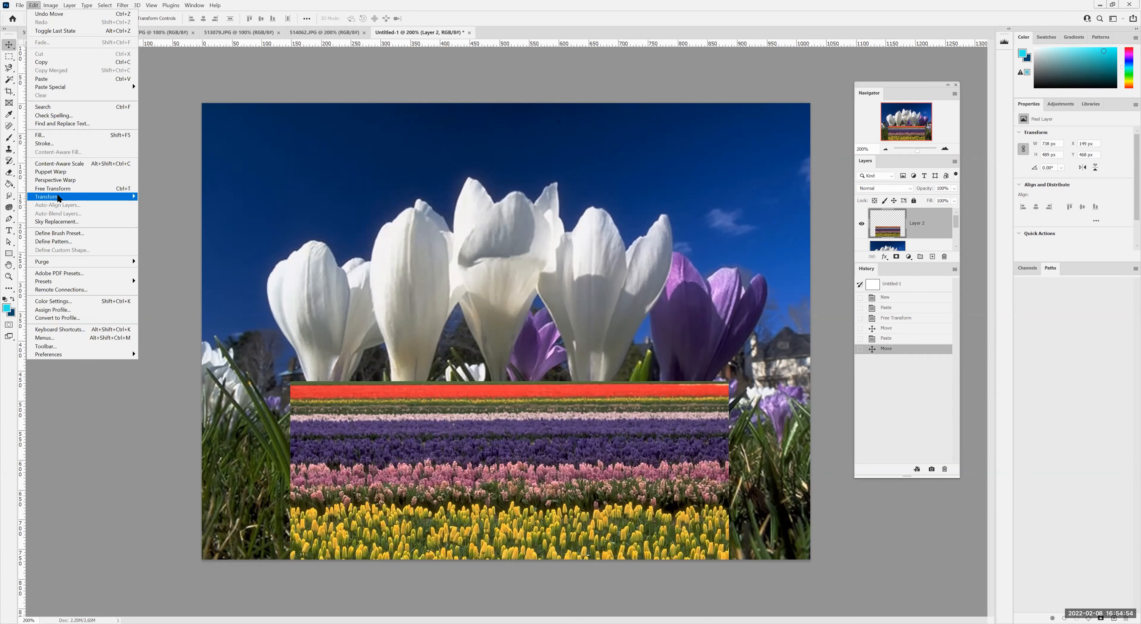
pyautogui.click(59, 189)
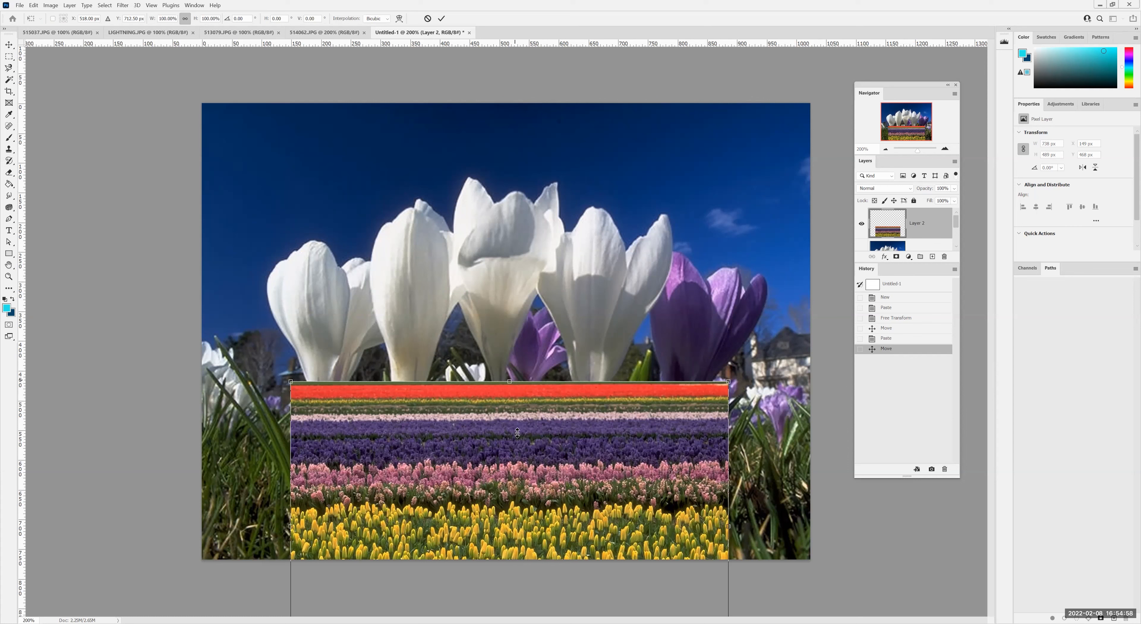
pyautogui.click(183, 17)
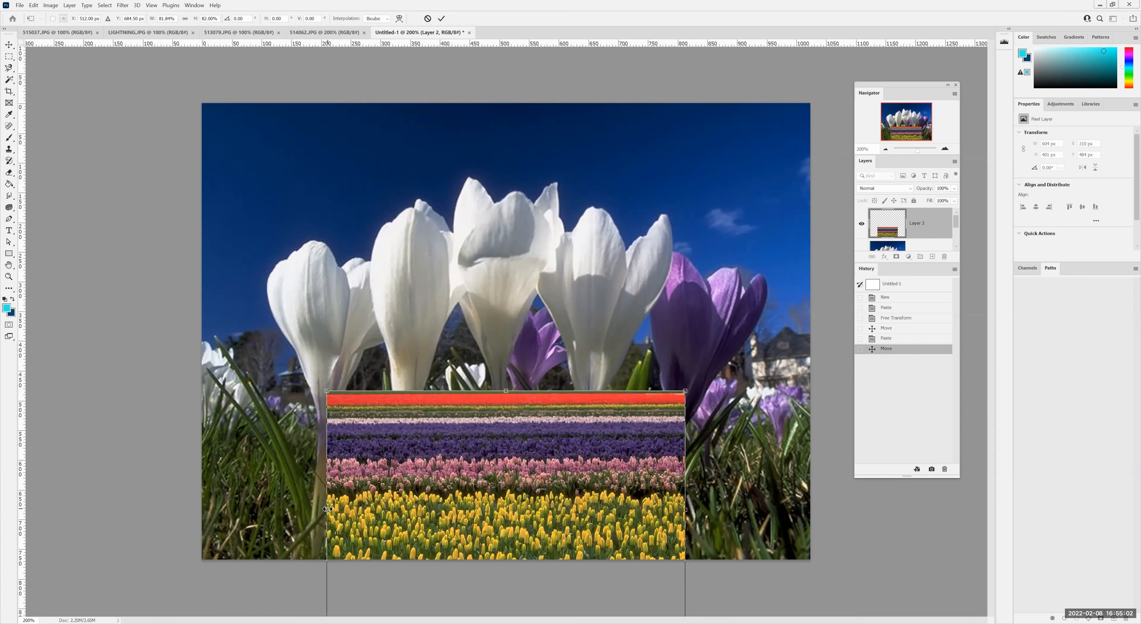
pyautogui.moveTo(327, 510); pyautogui.dragTo(202, 502)
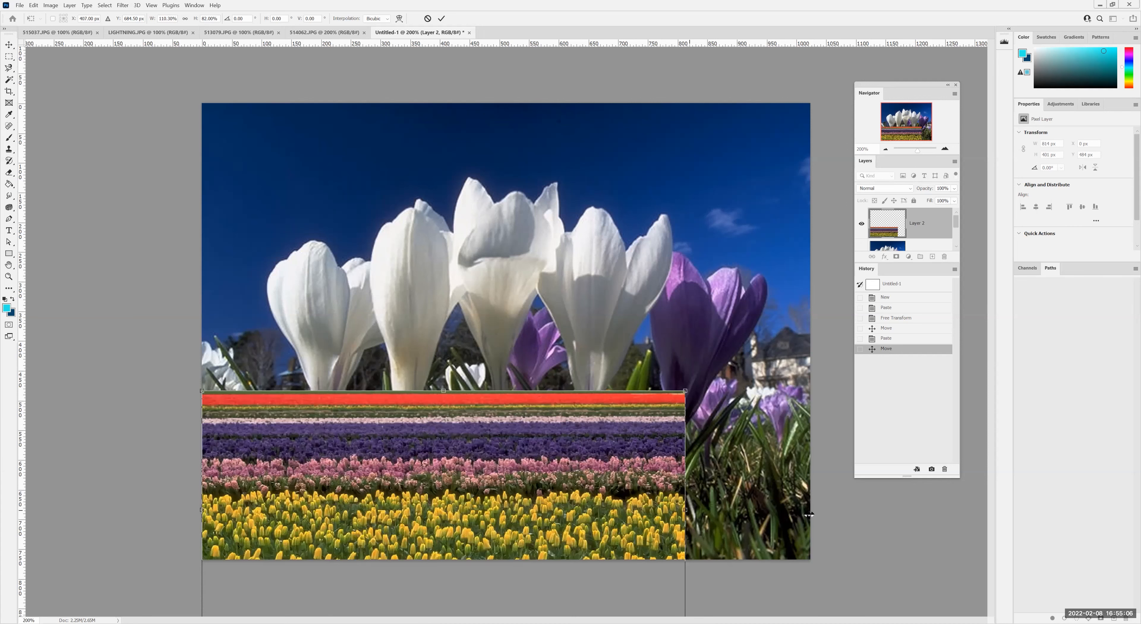
pyautogui.moveTo(686, 511); pyautogui.dragTo(814, 510)
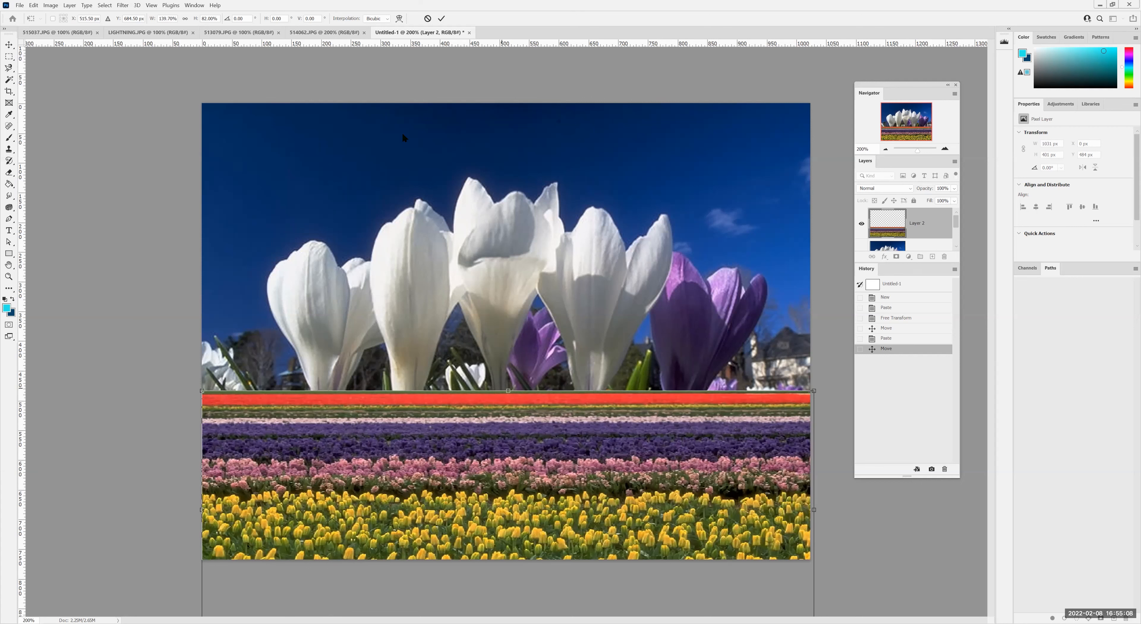
pyautogui.click(441, 19)
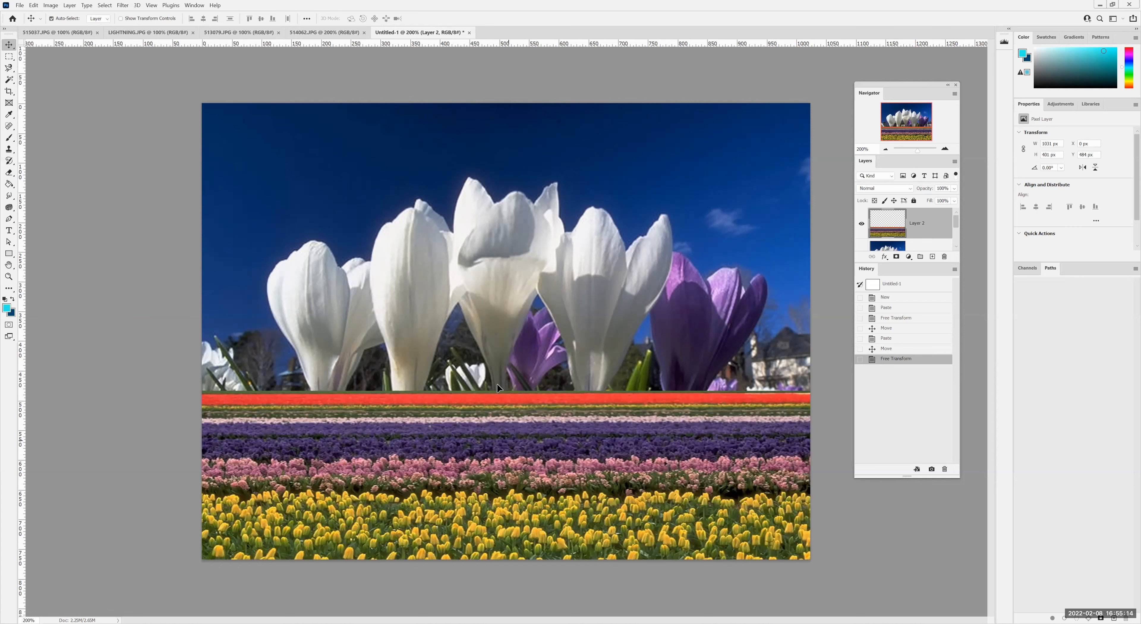
pyautogui.moveTo(499, 475); pyautogui.dragTo(508, 504)
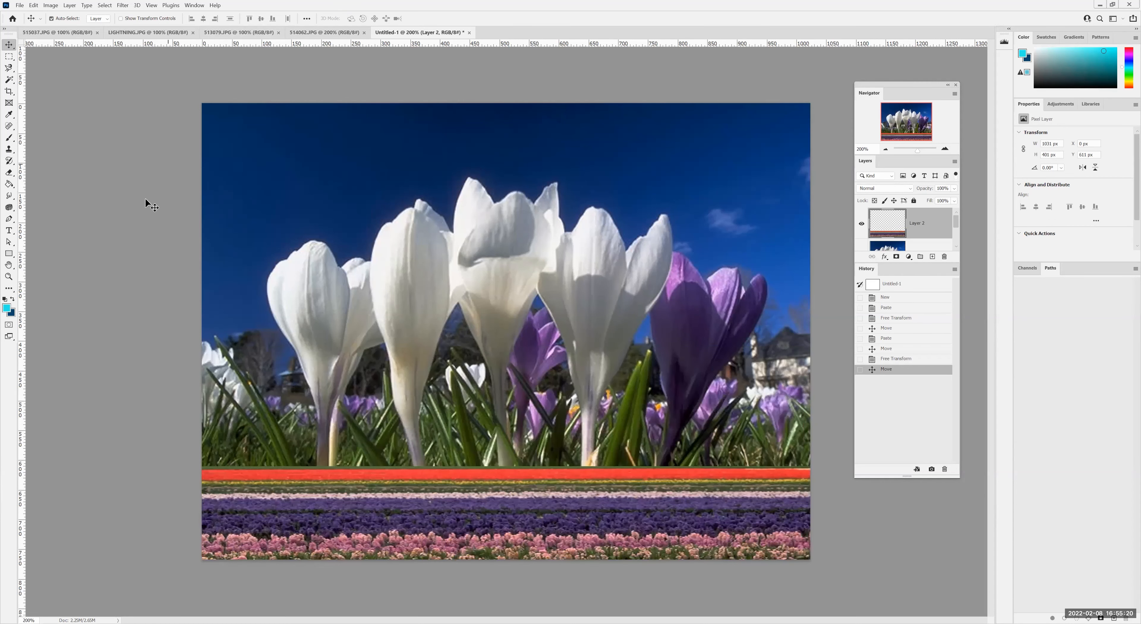
pyautogui.click(148, 202)
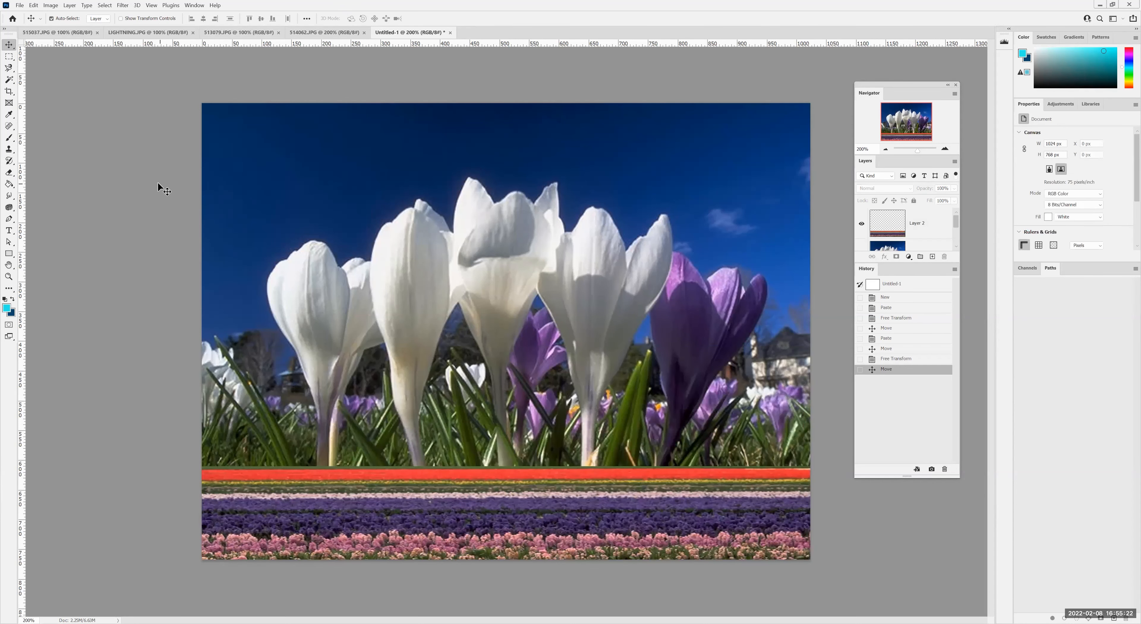
# Copy the entire lightning photo from LIGHTNING.JPG
pyautogui.click(150, 34)
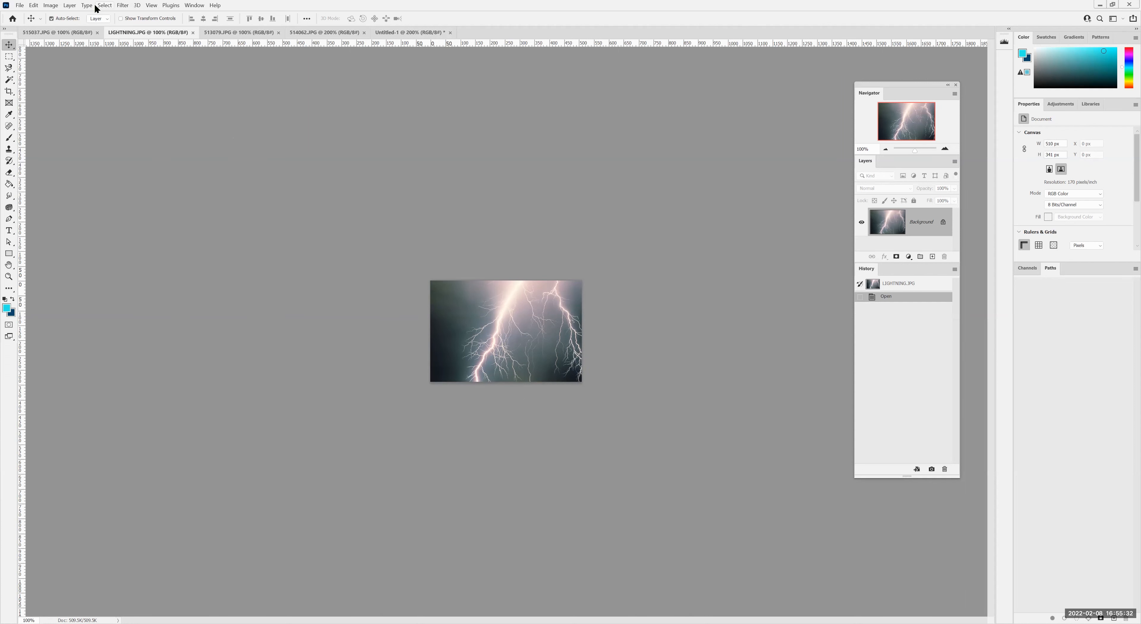
pyautogui.hotkey('ctrl', 'a')
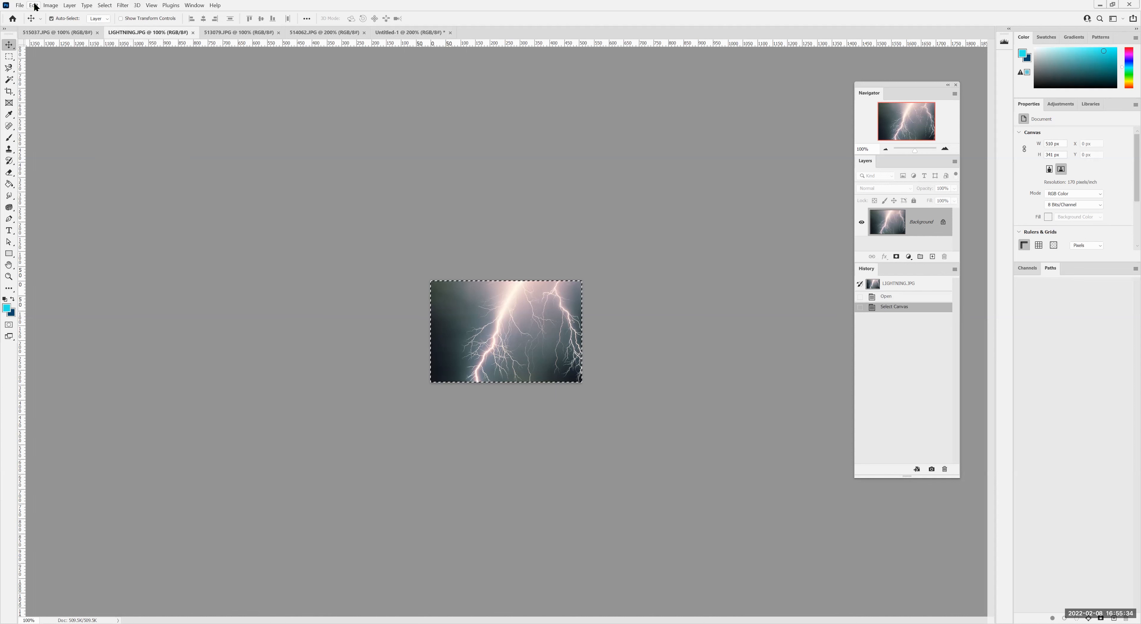
pyautogui.click(34, 5)
pyautogui.click(35, 62)
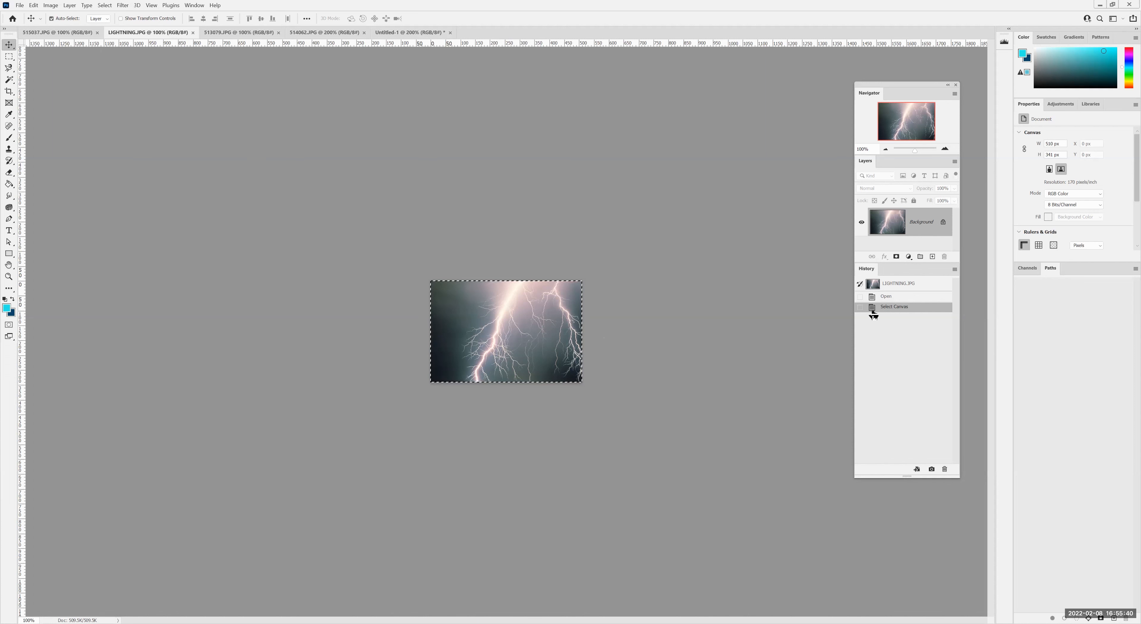
# Return to Untitled-1, detach the Layers panel from the floating stack, and lengthen it so all layers fit
pyautogui.click(394, 32)
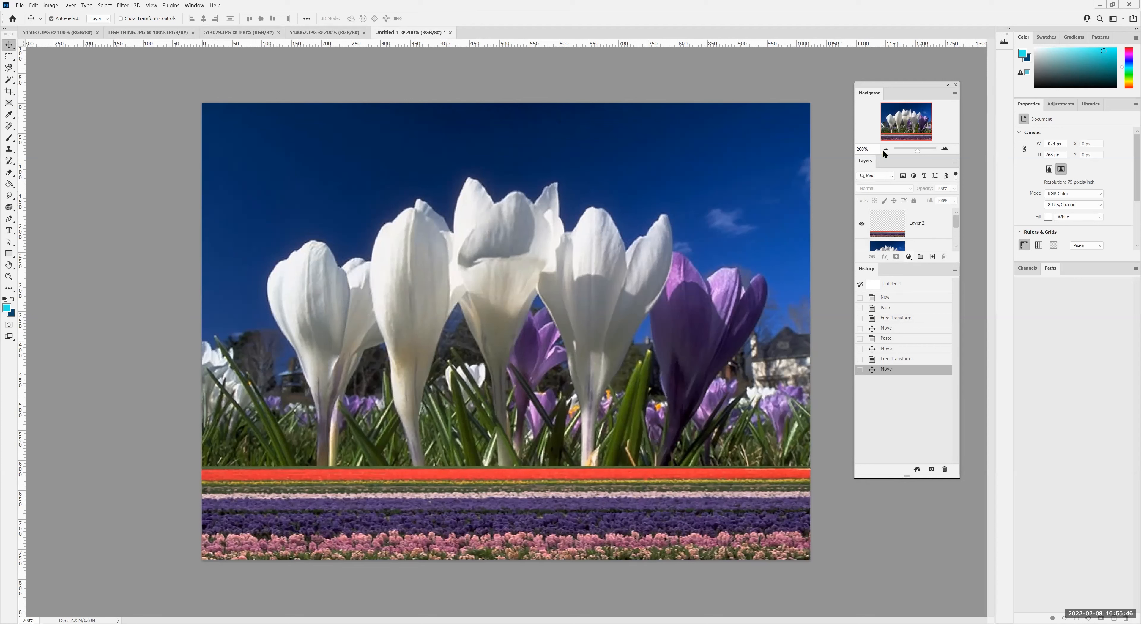
pyautogui.moveTo(865, 160); pyautogui.dragTo(775, 157)
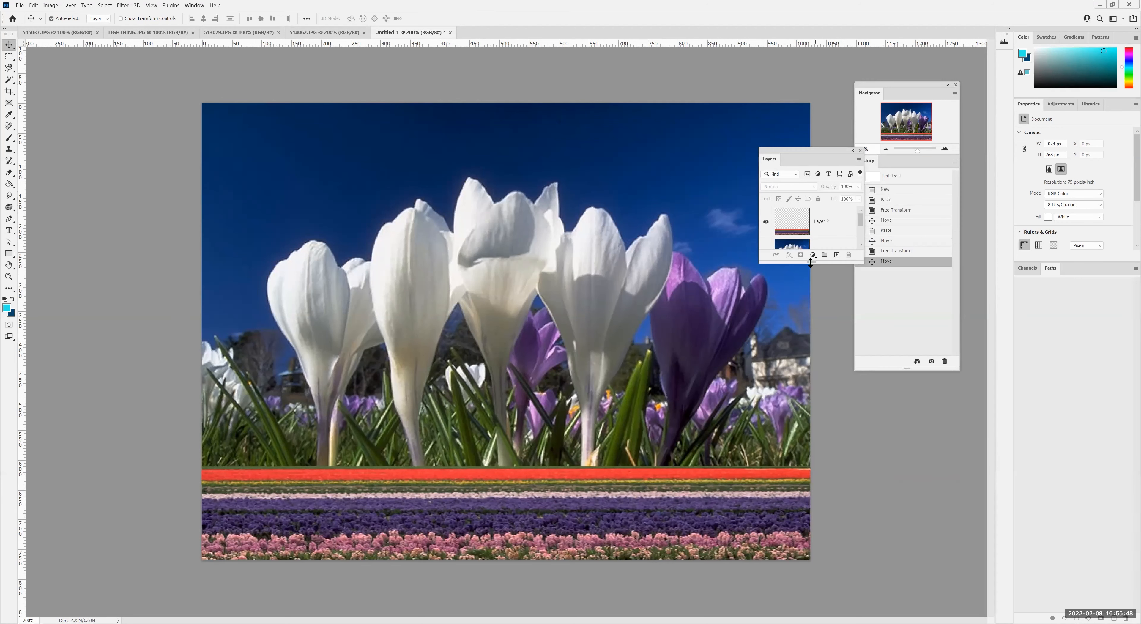
pyautogui.moveTo(805, 369); pyautogui.dragTo(805, 369)
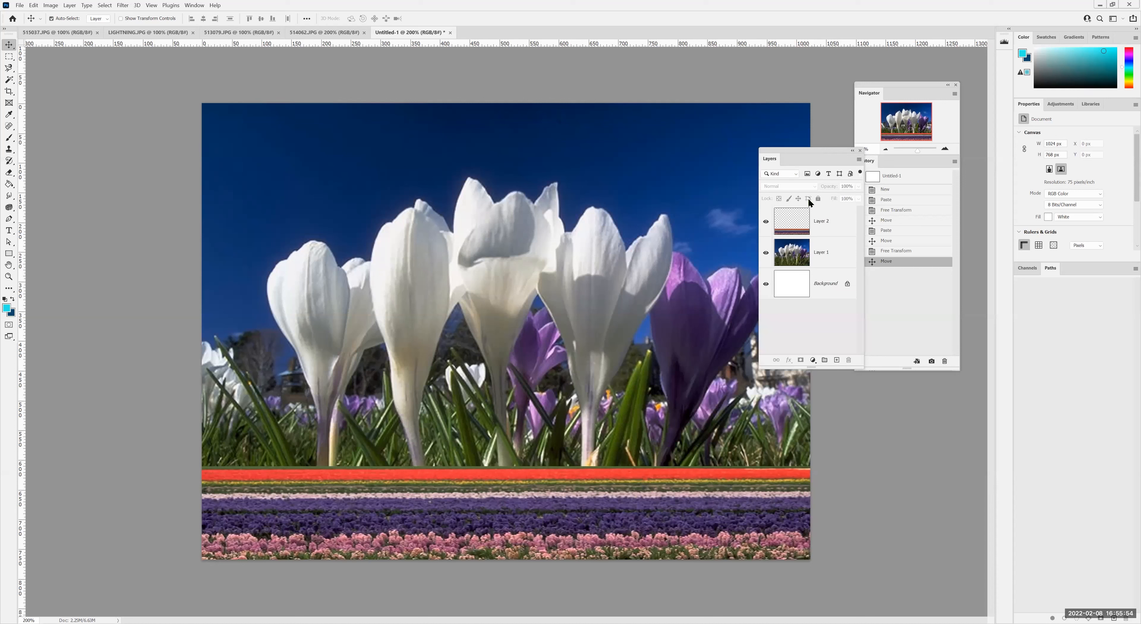
pyautogui.moveTo(798, 160); pyautogui.dragTo(778, 177)
# Paste the lightning photo directly above the crocus layer, Layer 1
pyautogui.click(803, 275)
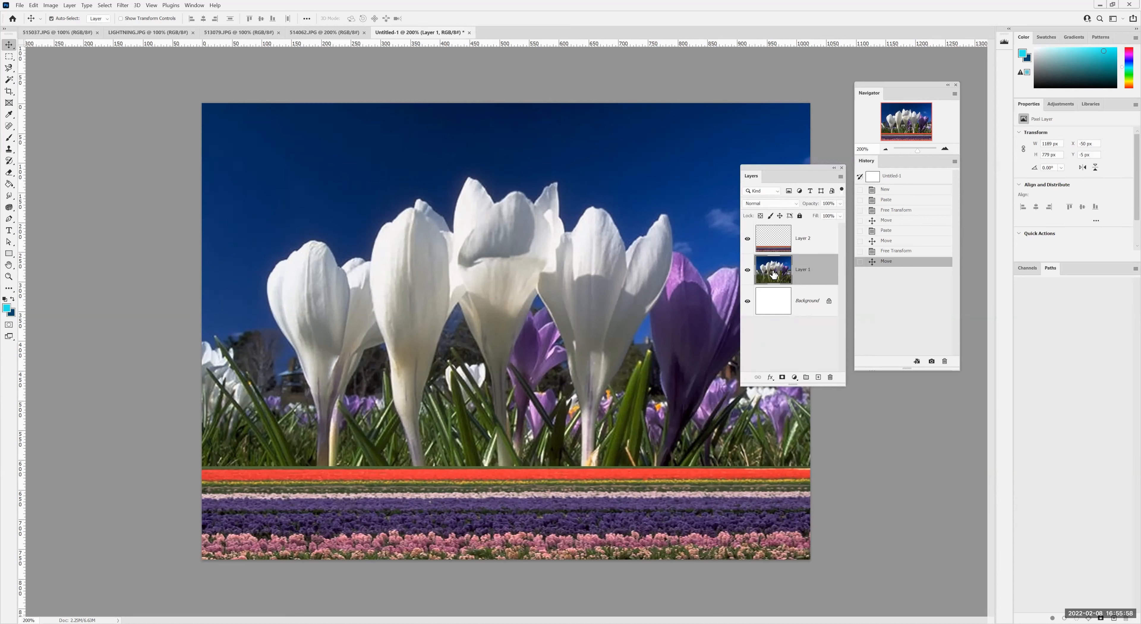
pyautogui.click(33, 5)
pyautogui.click(54, 92)
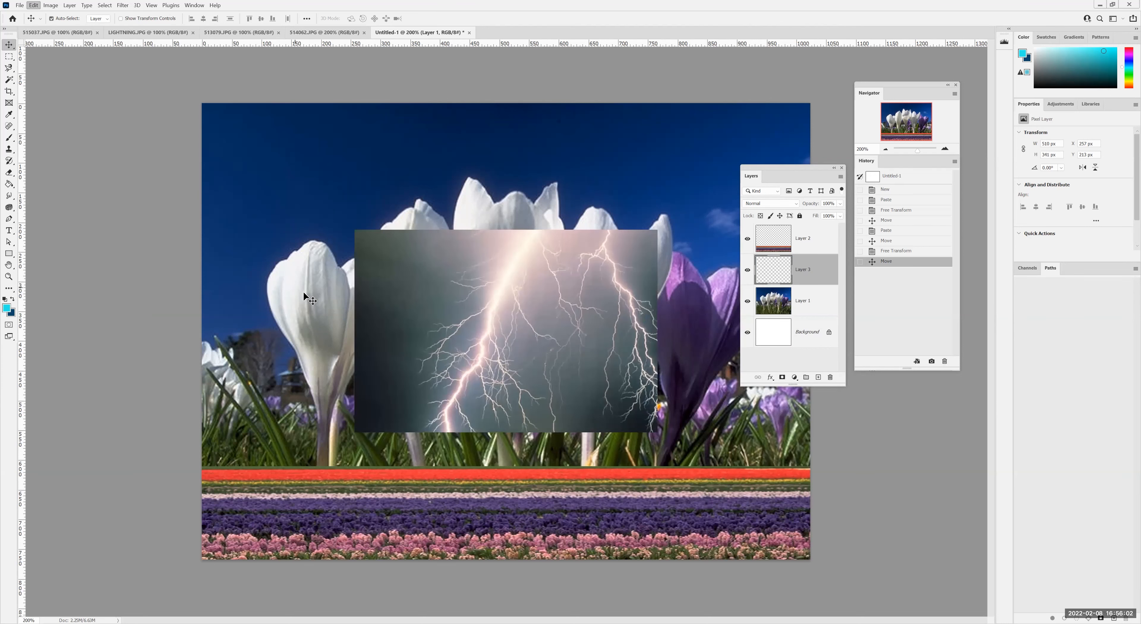
# Scale the lightning layer with Free Transform to about 1042 × 658 px, starting at the canvas's upper-left corner
pyautogui.click(33, 4)
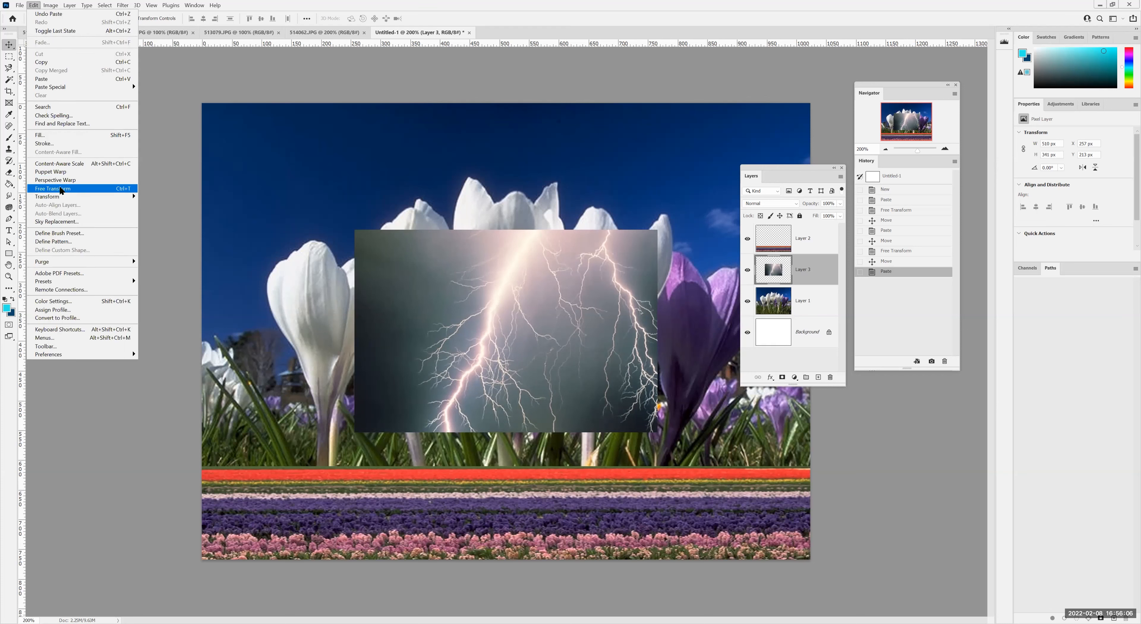
pyautogui.click(61, 190)
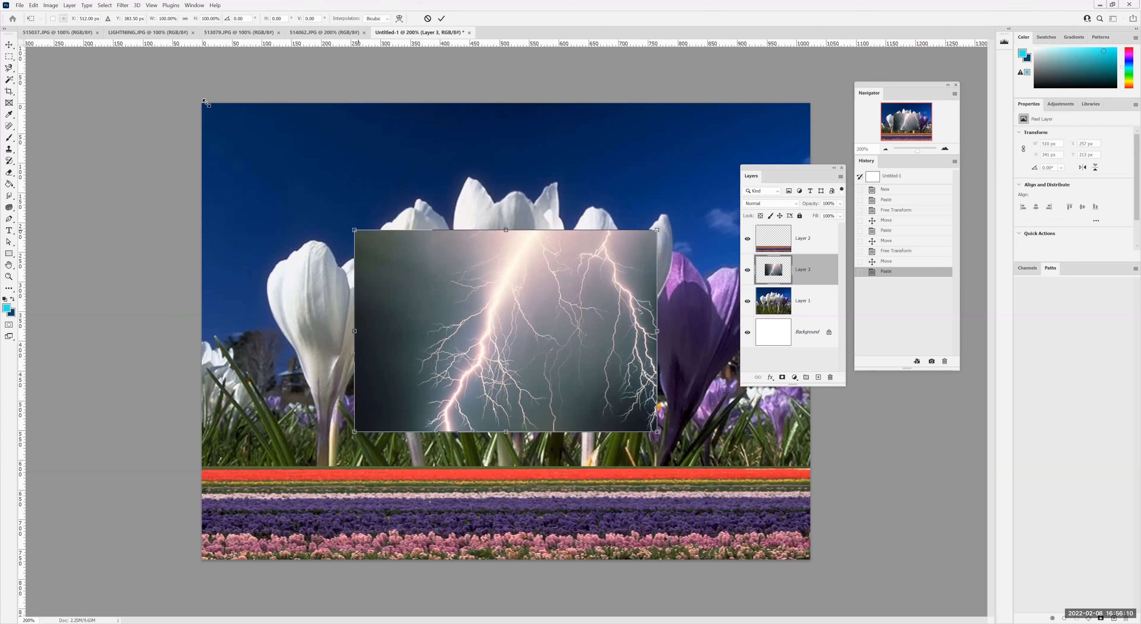
pyautogui.moveTo(206, 103); pyautogui.dragTo(203, 104)
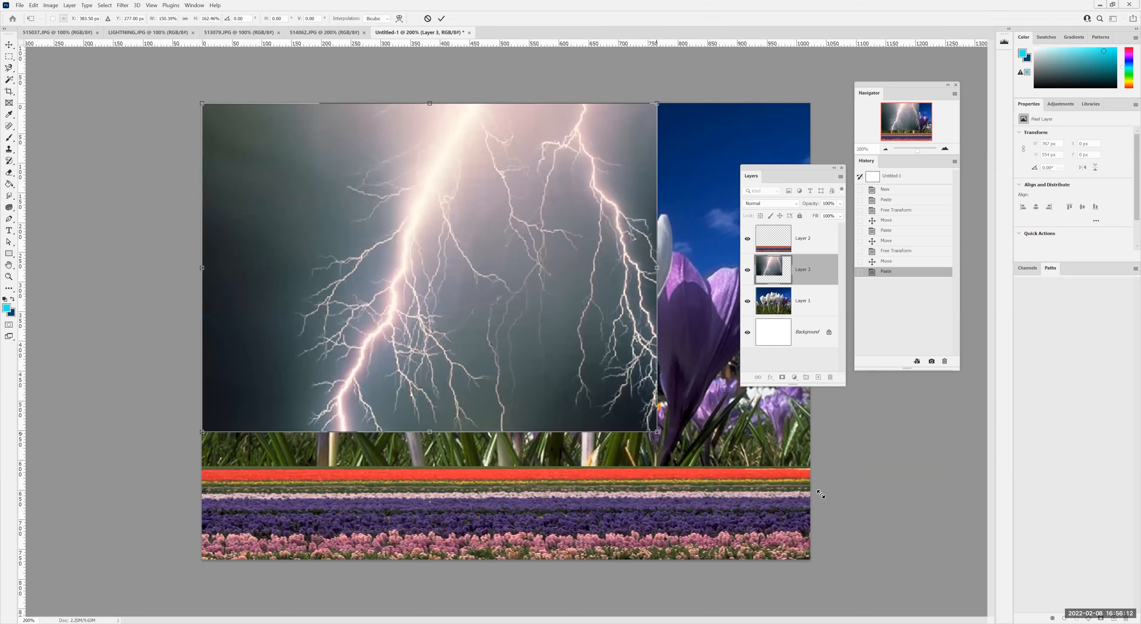
pyautogui.moveTo(820, 496); pyautogui.dragTo(819, 496)
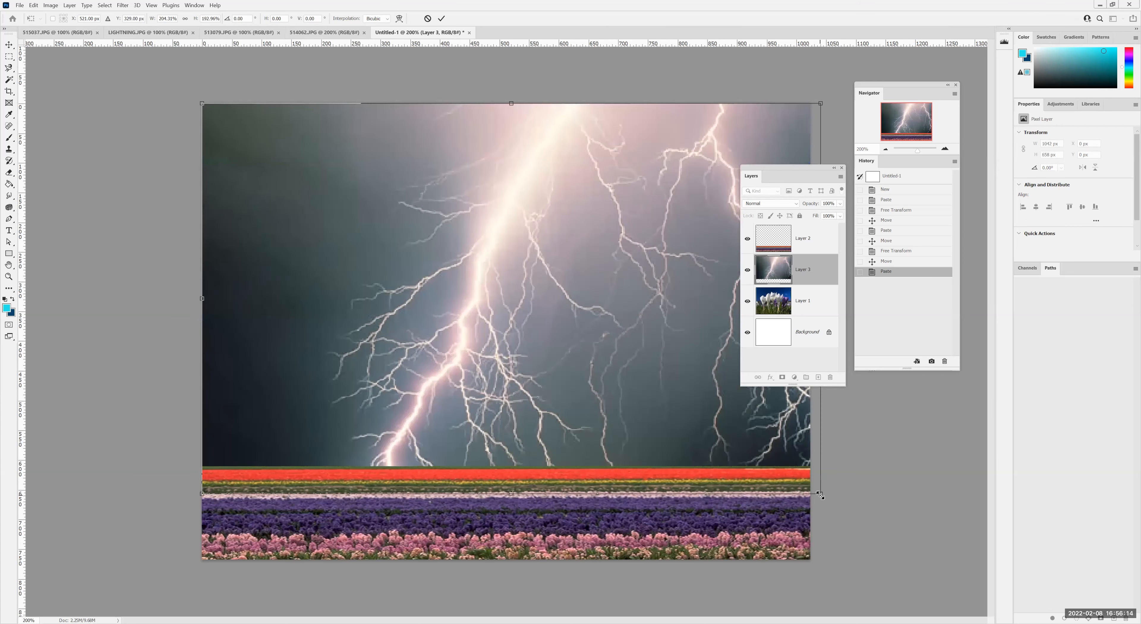
pyautogui.click(441, 18)
# Set the lightning layer's blending mode to Screen and reduce its opacity to about 49%
pyautogui.click(770, 203)
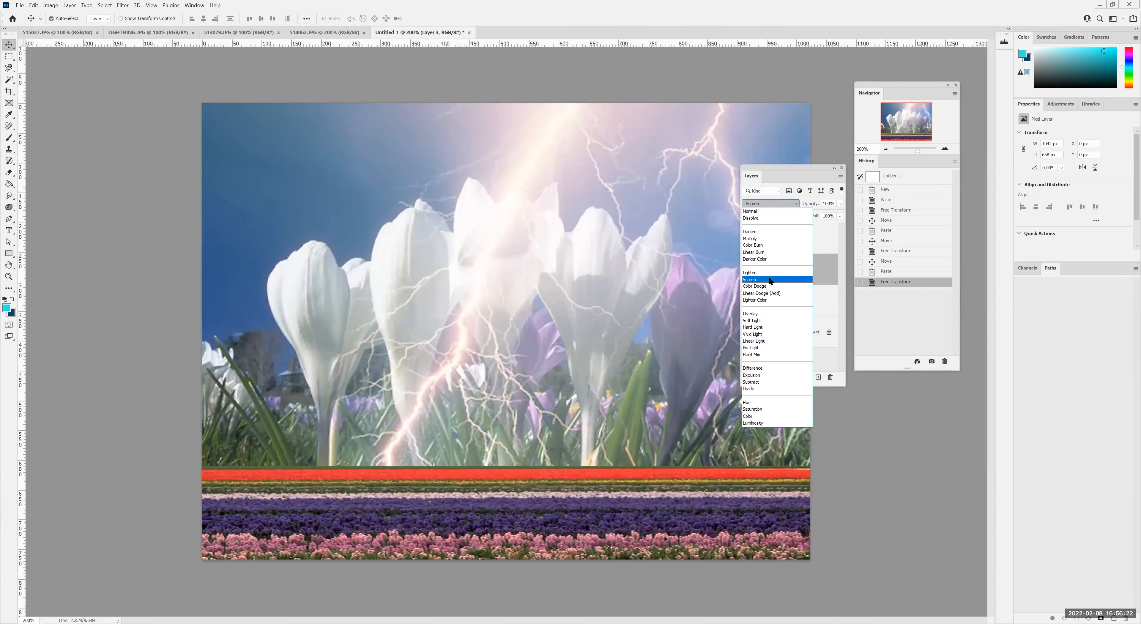
pyautogui.click(769, 279)
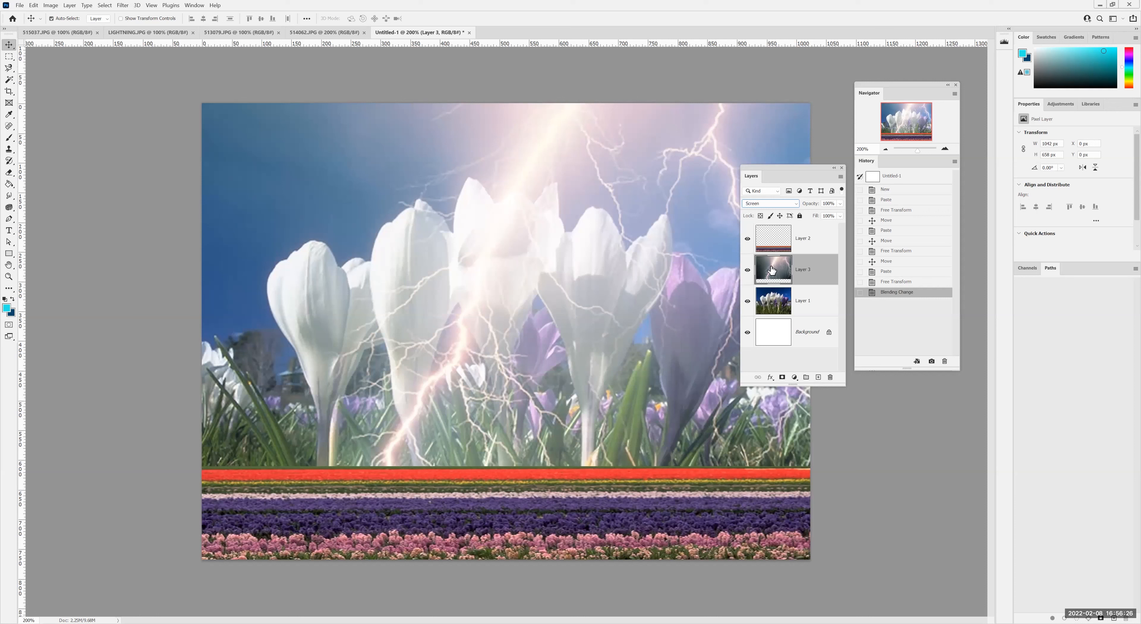
pyautogui.click(840, 204)
pyautogui.click(822, 215)
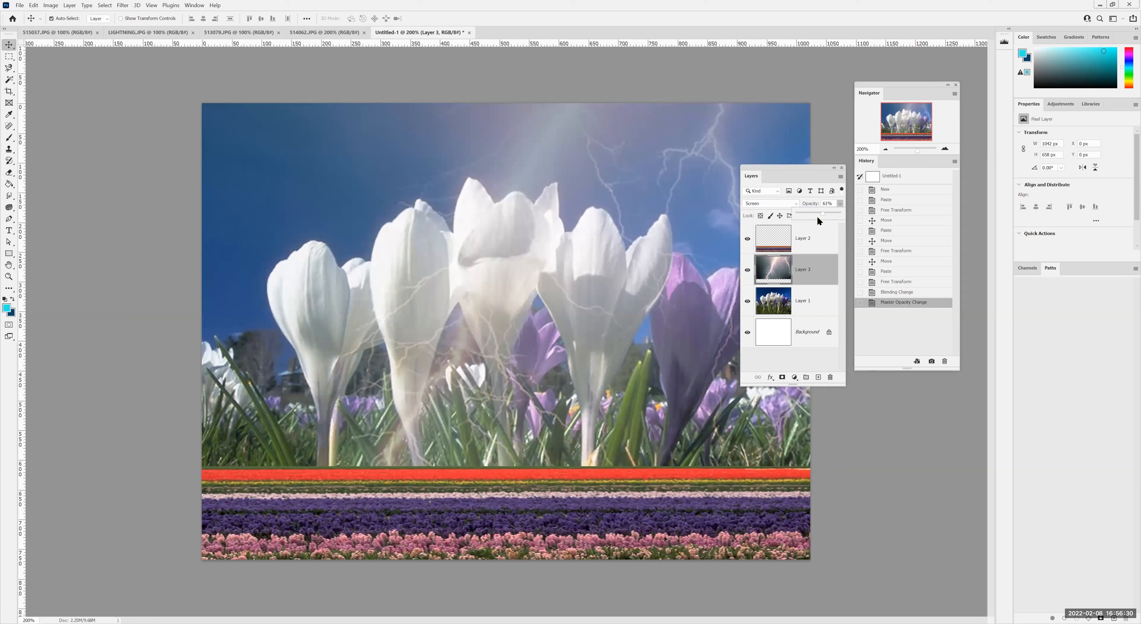
pyautogui.click(817, 213)
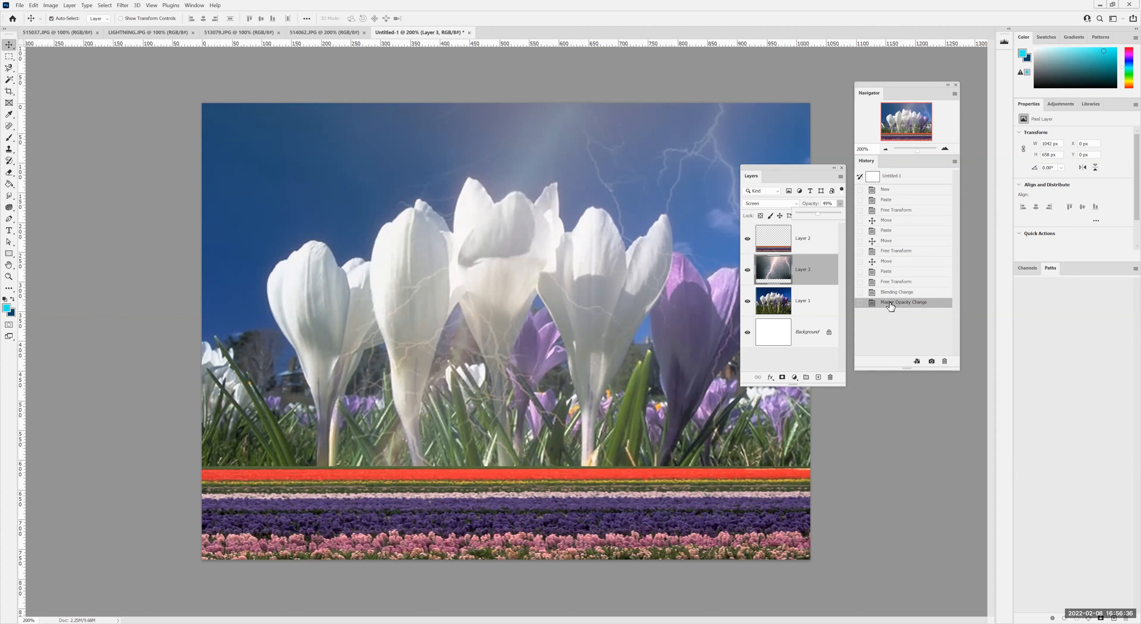
# Select the bearded man in the portrait photo with the Object Selection tool, framing his whole figure in a rectangle
pyautogui.click(62, 32)
pyautogui.click(9, 276)
pyautogui.click(567, 374)
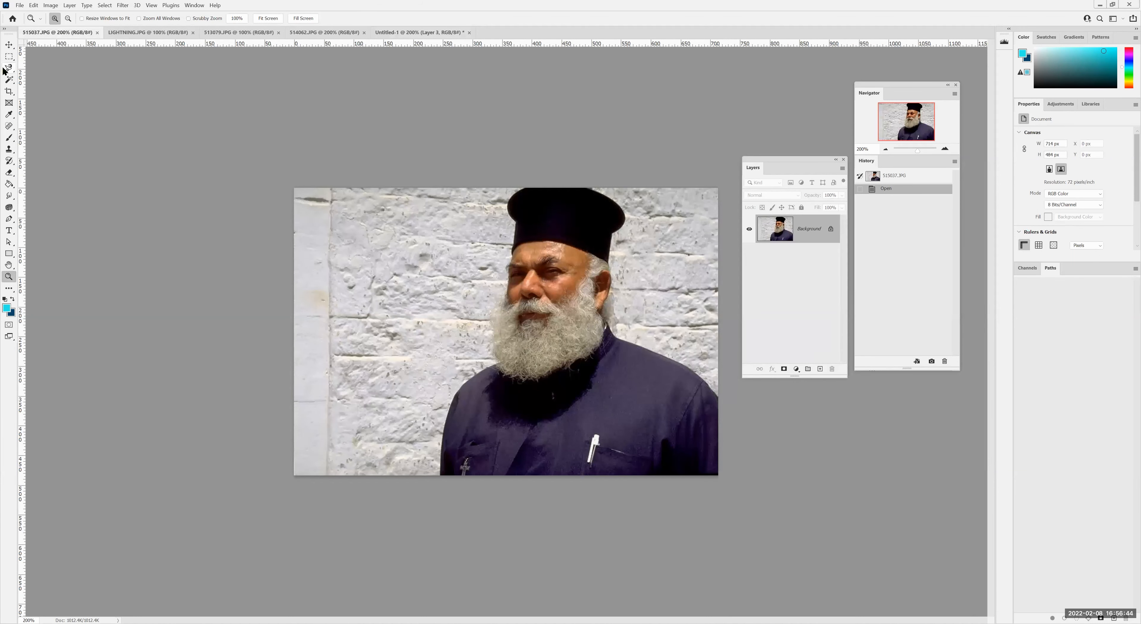
pyautogui.click(9, 80)
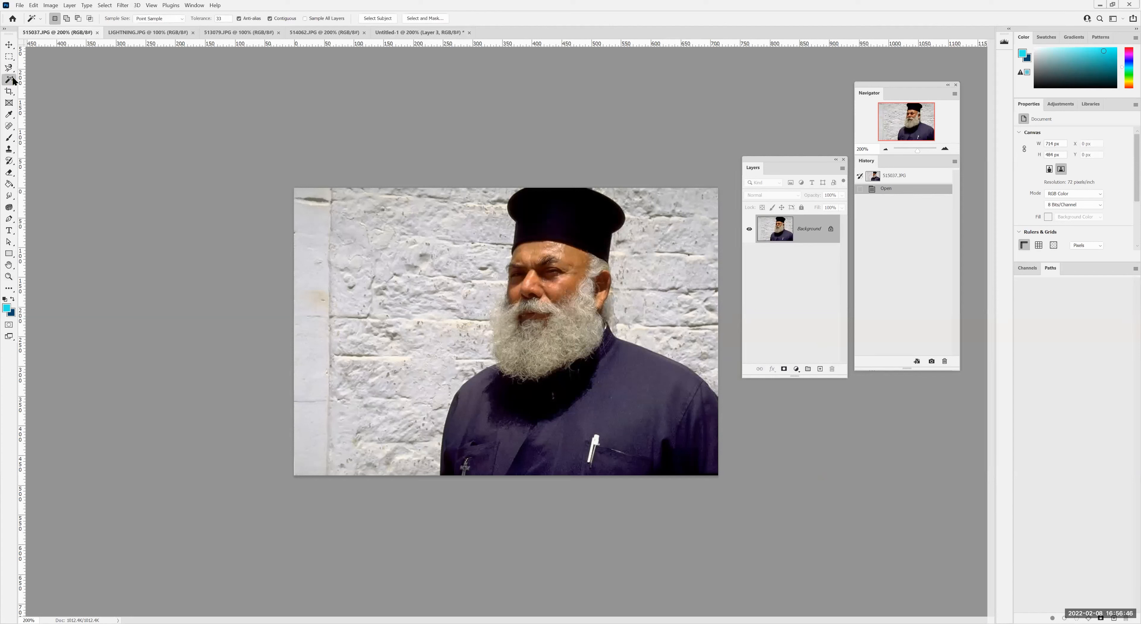
pyautogui.rightClick(13, 80)
pyautogui.click(53, 78)
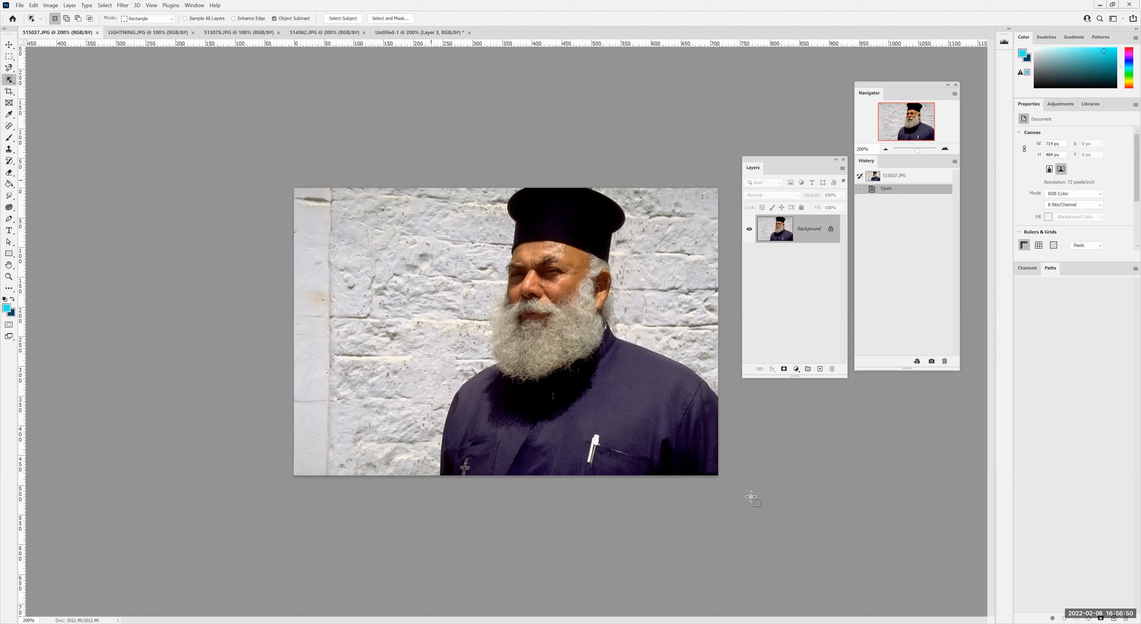
pyautogui.moveTo(431, 180); pyautogui.dragTo(751, 497)
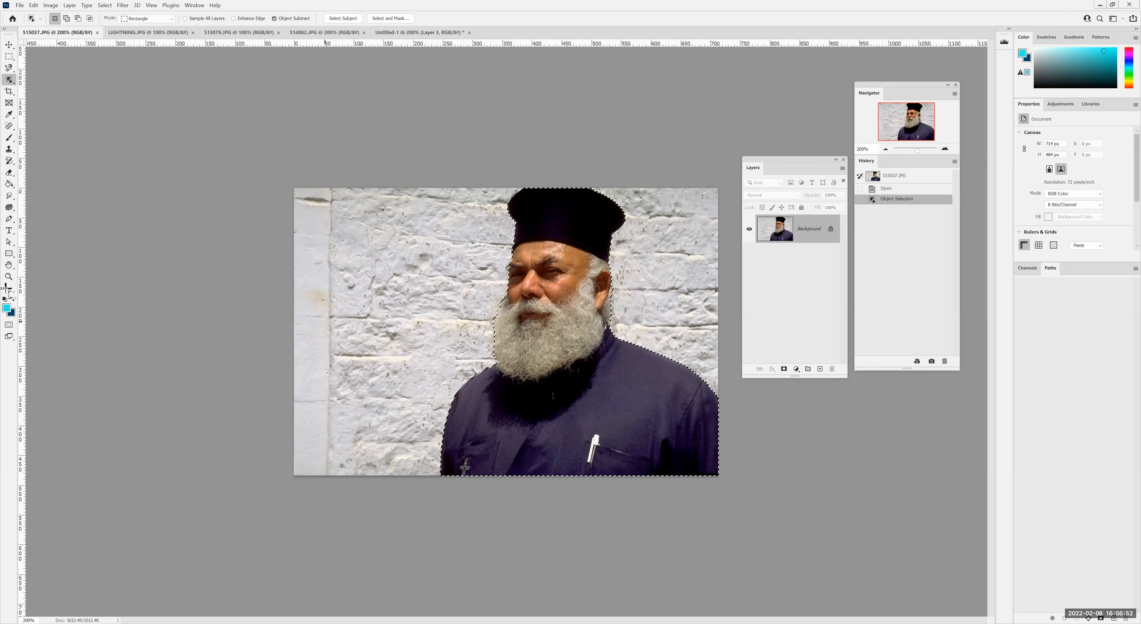
# Copy the selected man and paste him into Untitled-1 above the tulip field layer, Layer 2
pyautogui.click(8, 277)
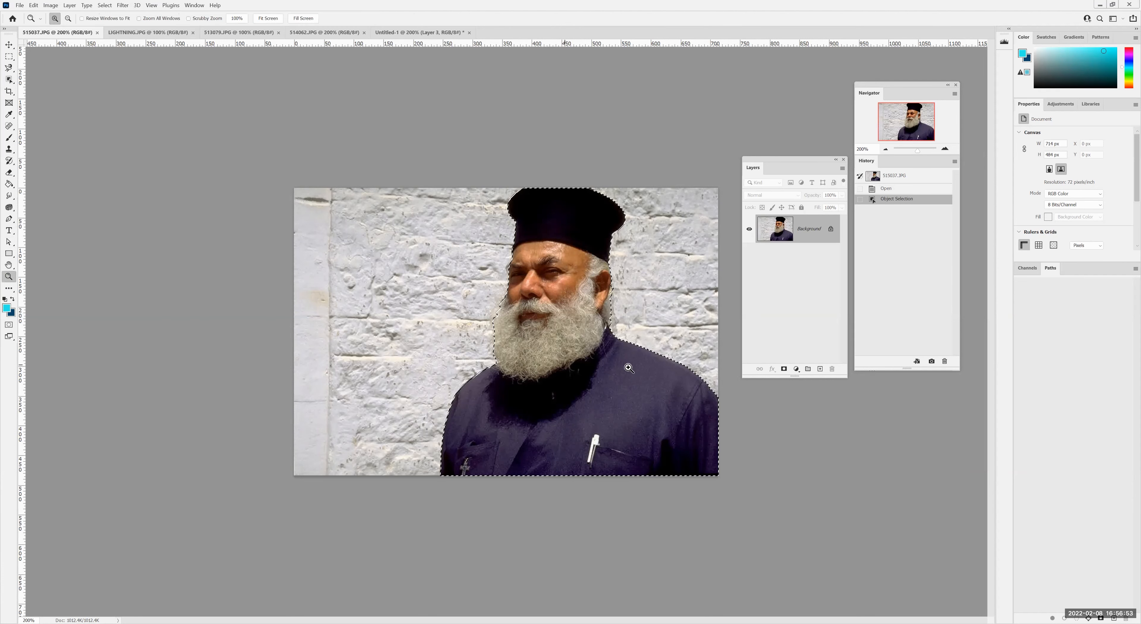
pyautogui.click(605, 338)
pyautogui.click(687, 276)
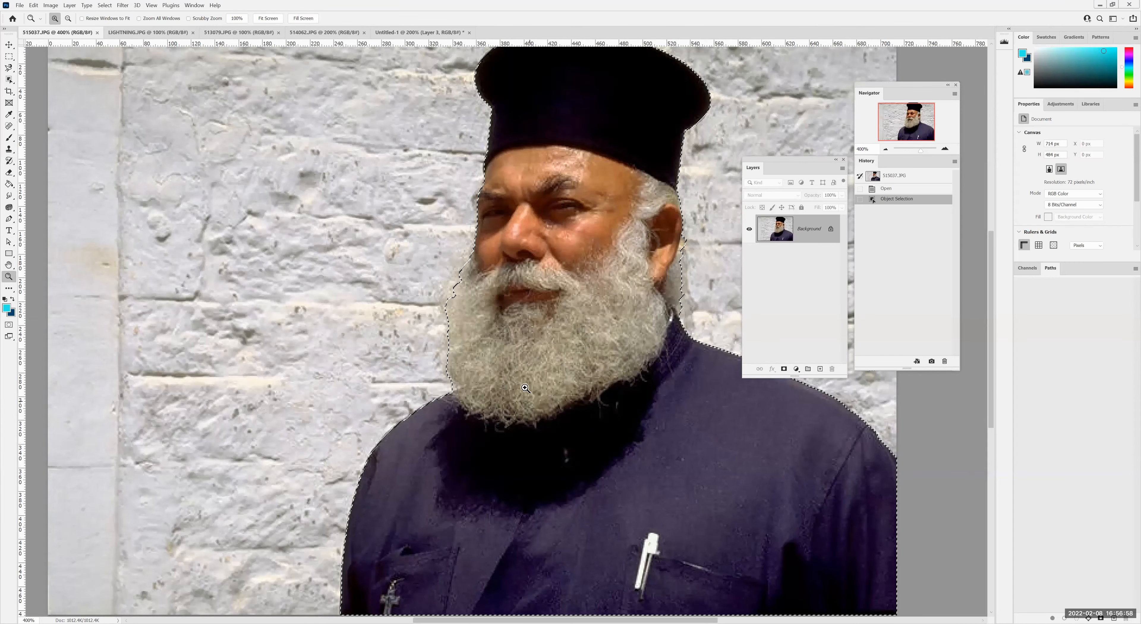
pyautogui.click(35, 5)
pyautogui.click(51, 62)
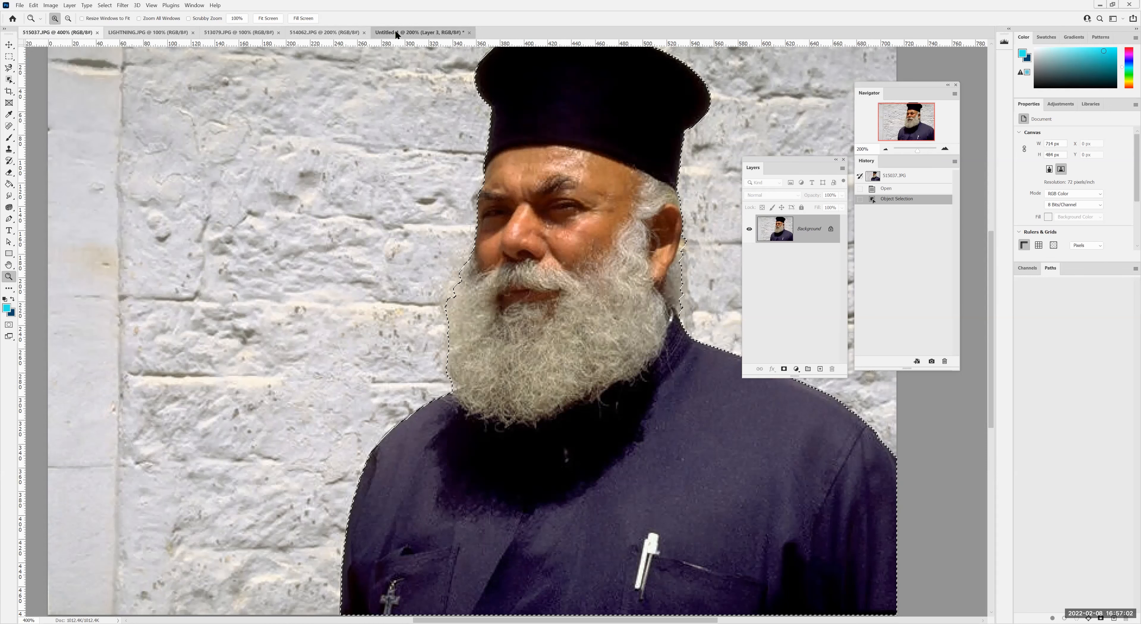
pyautogui.click(396, 33)
pyautogui.click(818, 231)
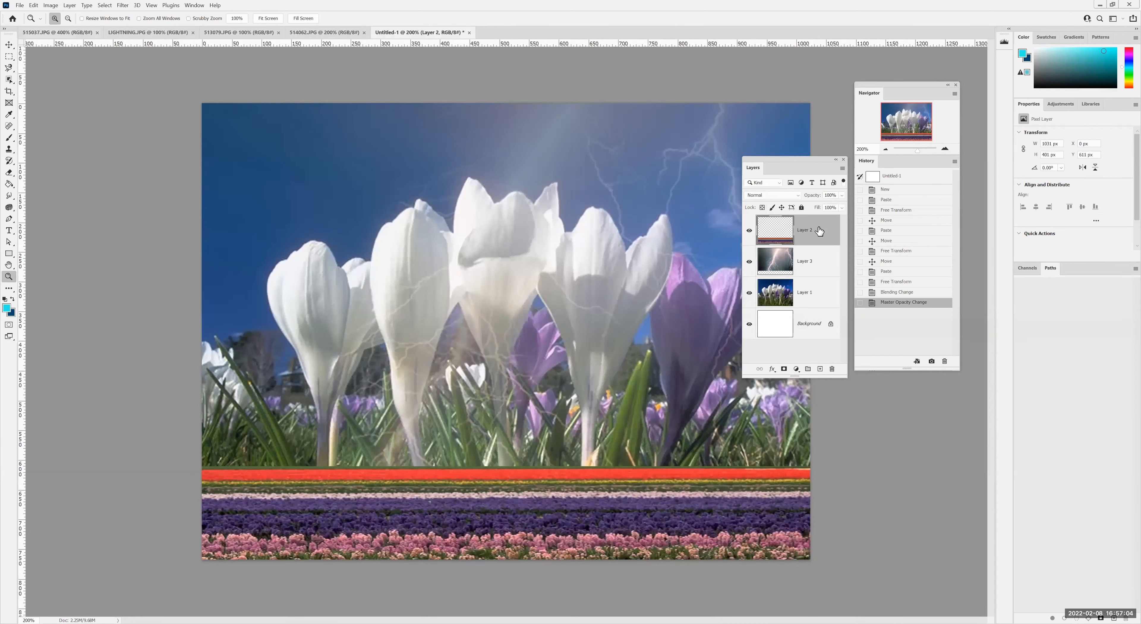
pyautogui.click(30, 5)
pyautogui.click(52, 82)
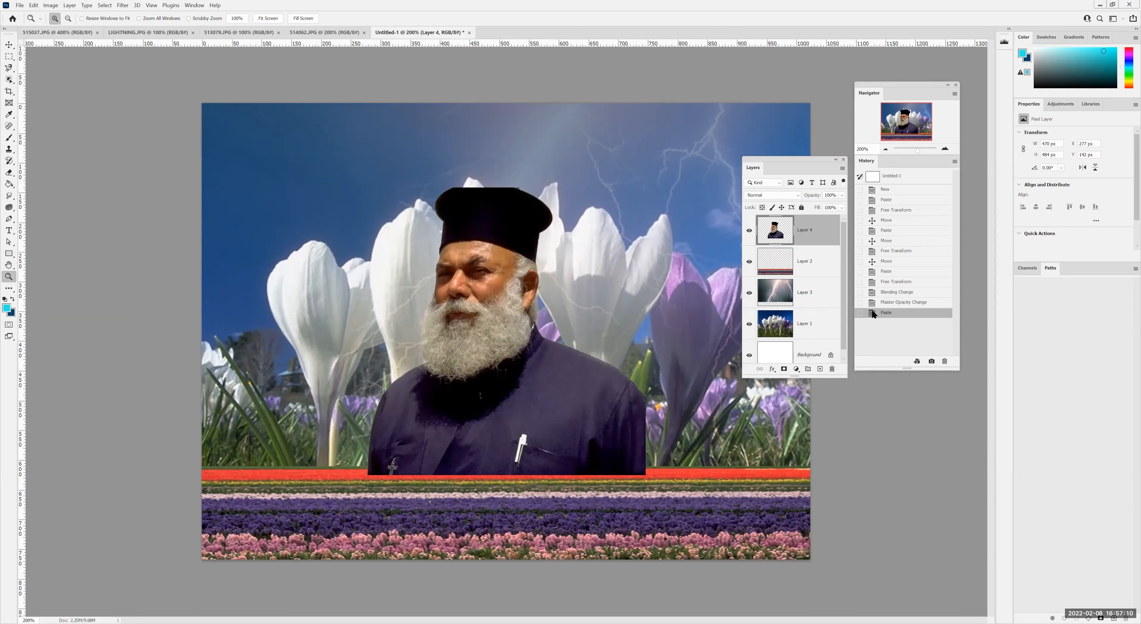
# Move the Layers panel clear of the canvas and shift the man to about X 554, Y 127 px
pyautogui.moveTo(771, 160); pyautogui.dragTo(871, 311)
pyautogui.click(8, 44)
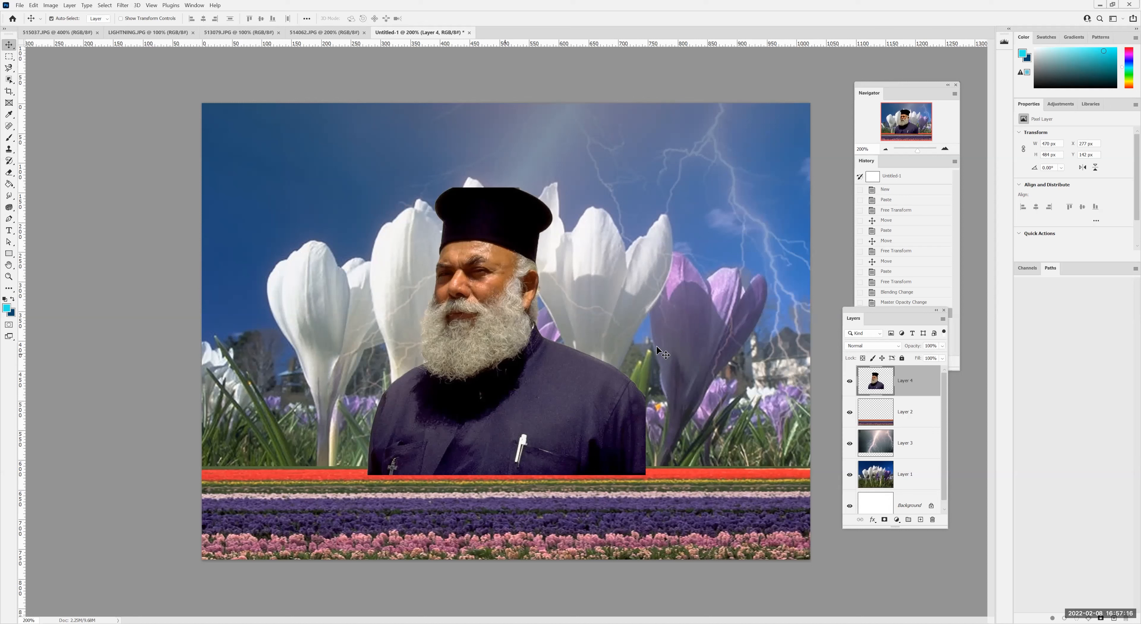
pyautogui.moveTo(603, 428); pyautogui.dragTo(770, 419)
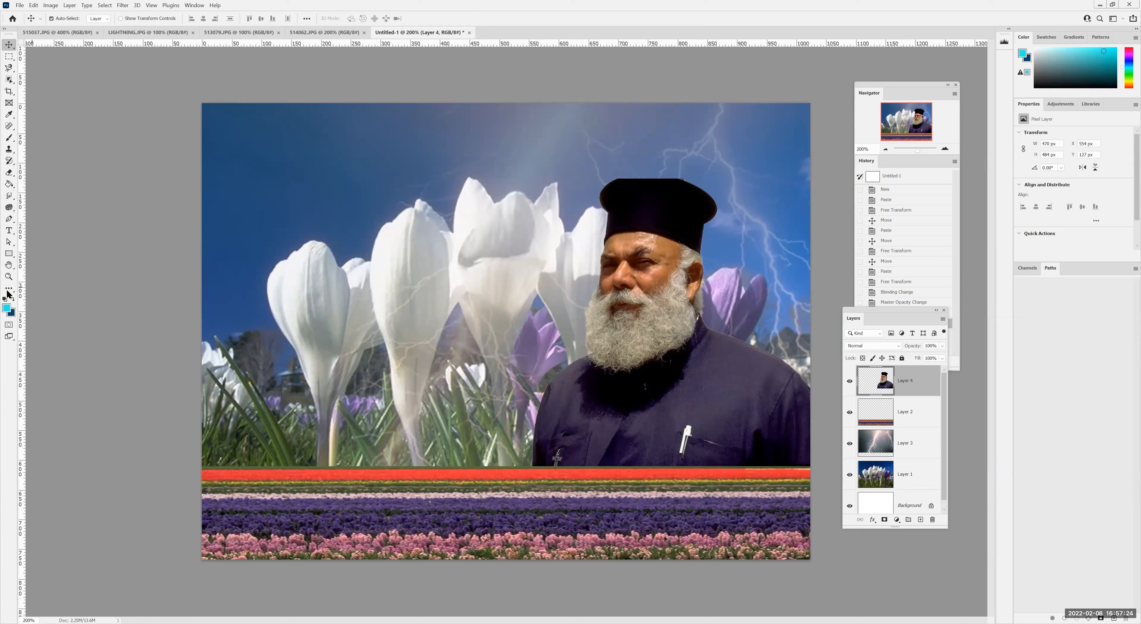
# Sample the black of the man's hat as the foreground colour
pyautogui.click(9, 276)
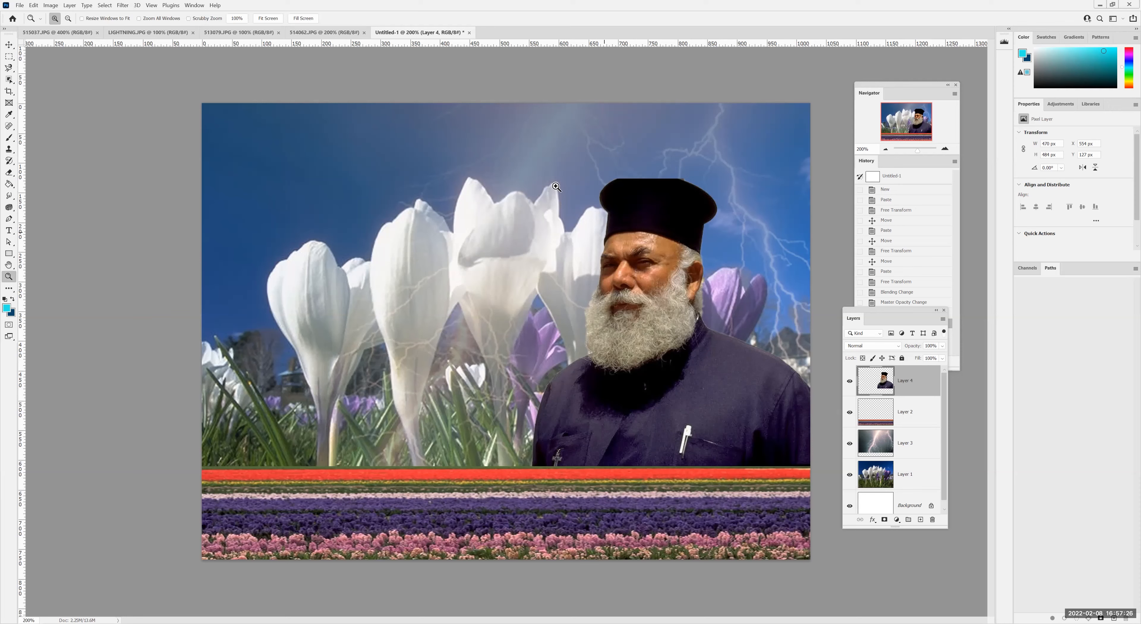
pyautogui.click(668, 227)
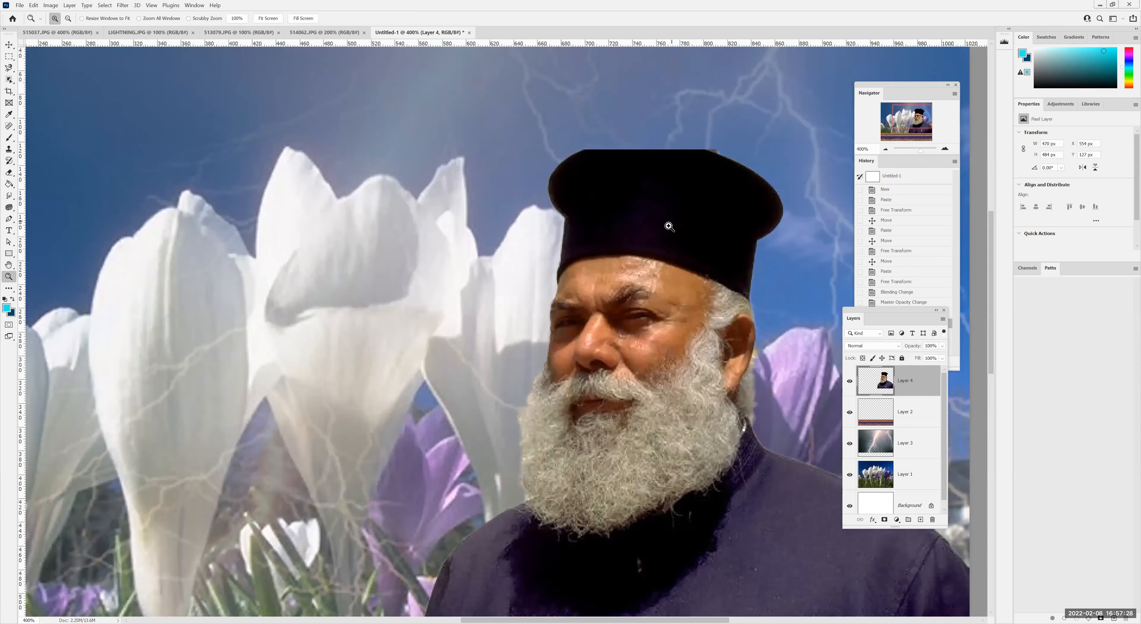
pyautogui.click(669, 227)
pyautogui.click(669, 228)
pyautogui.click(10, 69)
pyautogui.rightClick(10, 69)
pyautogui.click(30, 69)
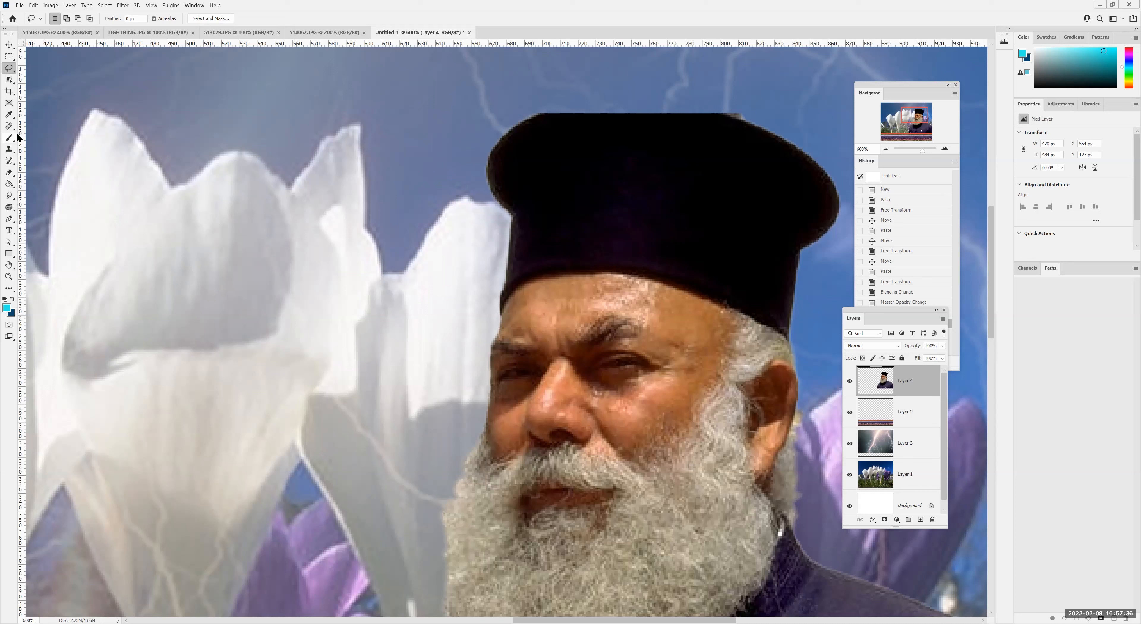
pyautogui.click(9, 114)
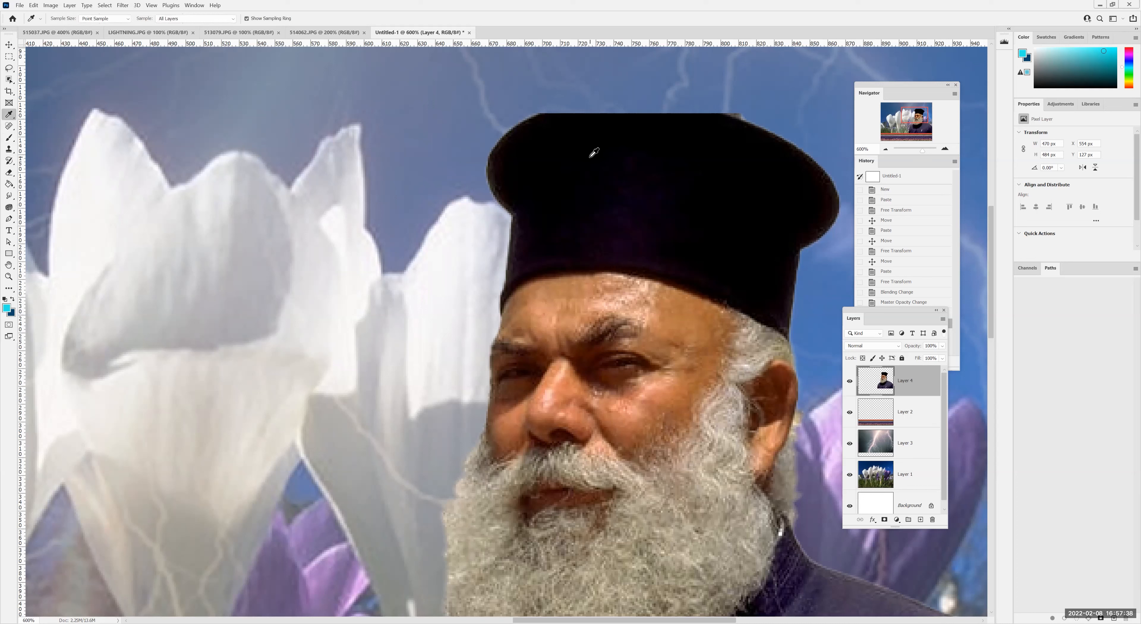
pyautogui.click(590, 158)
# Outline the cut-off crown of the hat with the Polygonal Lasso, curving slightly above its flat edge, about 194 px wide
pyautogui.click(6, 71)
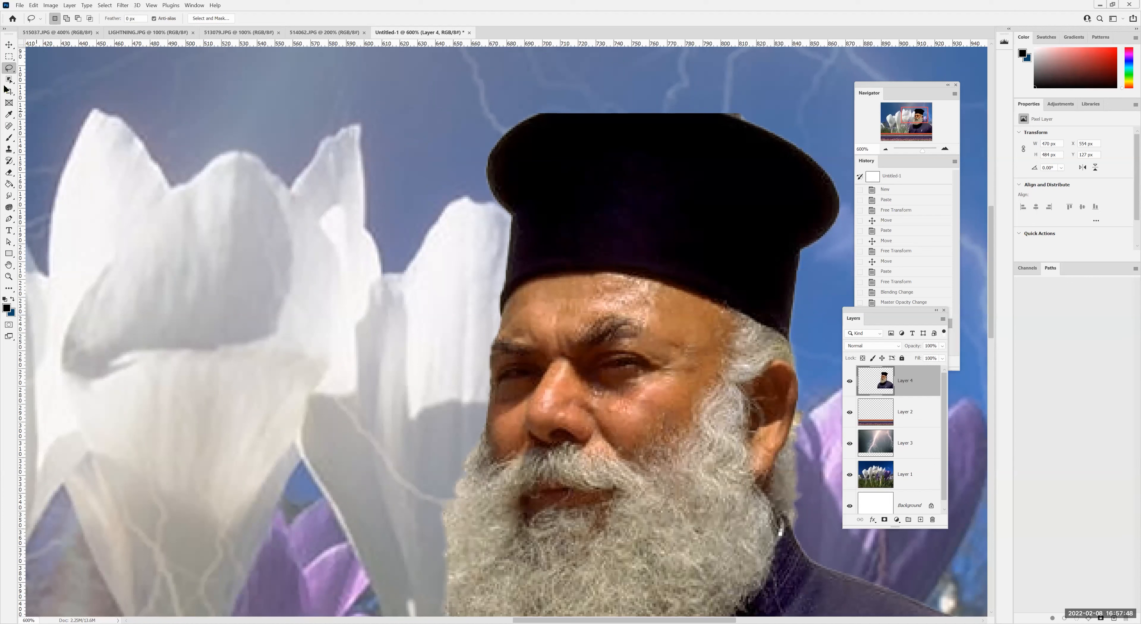
pyautogui.click(29, 78)
pyautogui.click(528, 120)
pyautogui.click(554, 107)
pyautogui.click(646, 95)
pyautogui.click(694, 99)
pyautogui.click(725, 110)
pyautogui.click(749, 124)
pyautogui.click(763, 165)
pyautogui.click(603, 212)
pyautogui.click(509, 171)
pyautogui.press('Return')
# Fill the selected hat area with the foreground colour to round off the crown
pyautogui.click(30, 5)
pyautogui.click(62, 145)
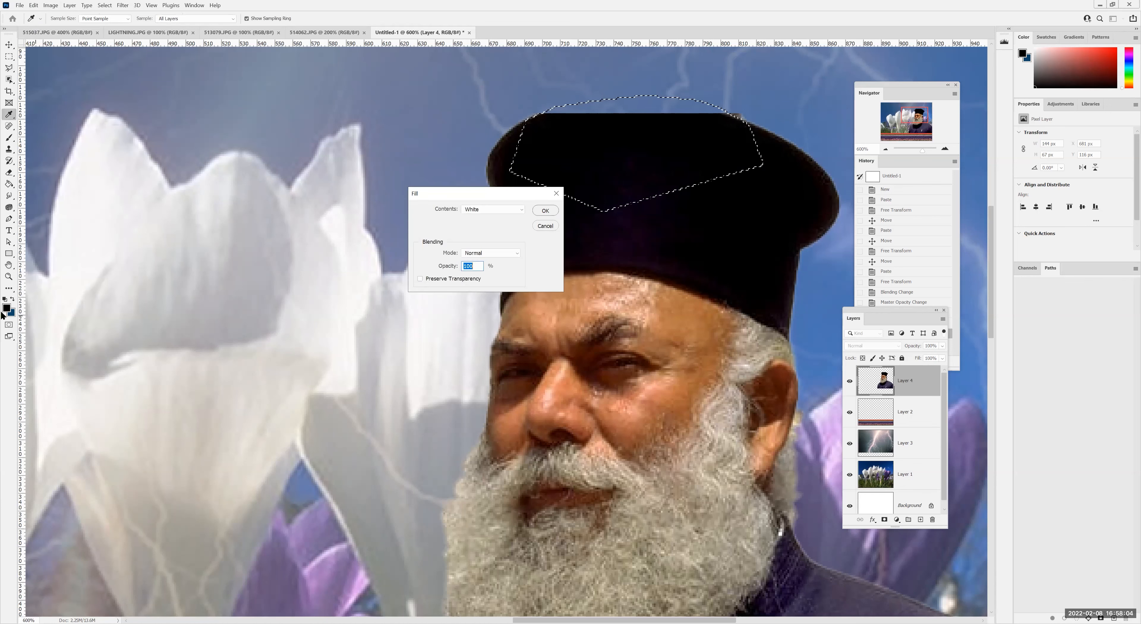
pyautogui.click(507, 210)
pyautogui.click(489, 221)
pyautogui.click(552, 210)
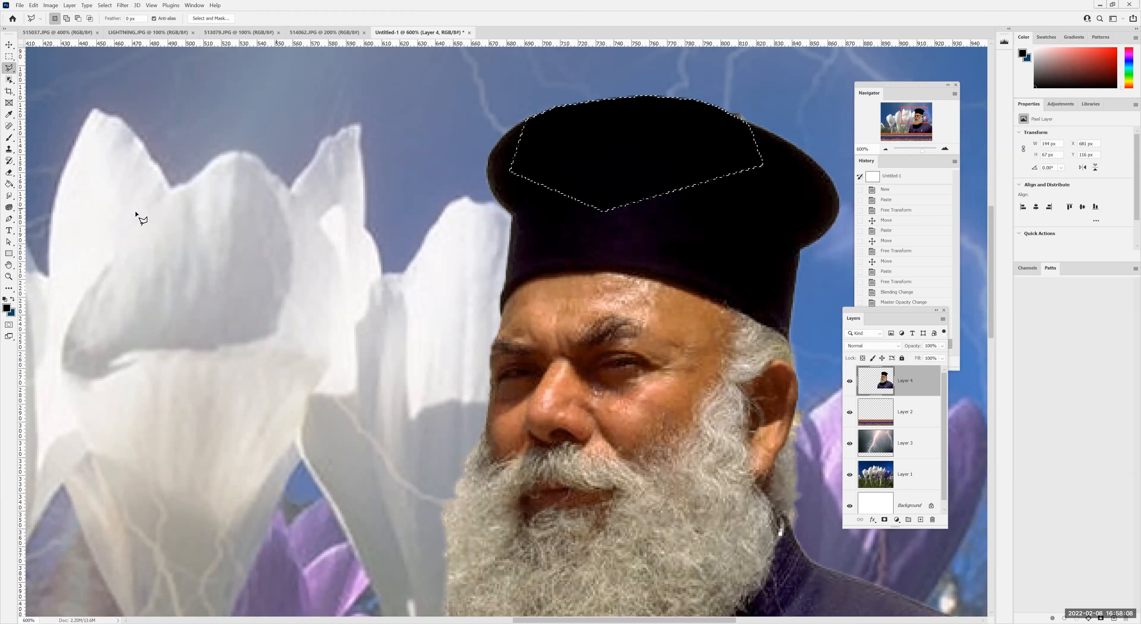
pyautogui.press('l')
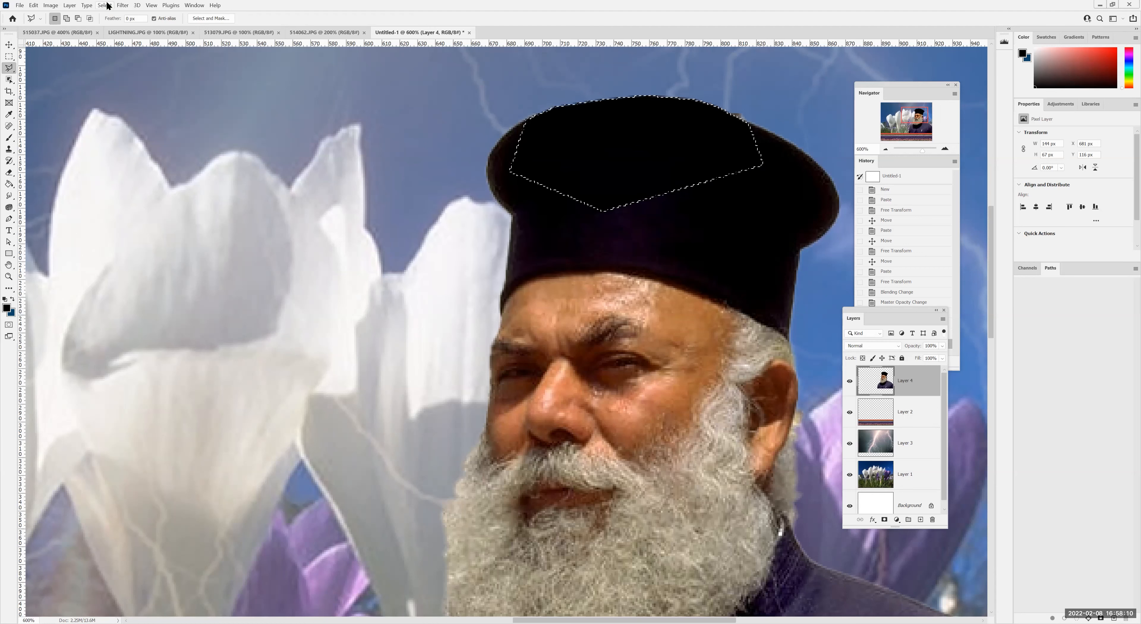
# Clear the selection on the man's hat and view the whole composite at 200%
pyautogui.hotkey('ctrl', 'd')
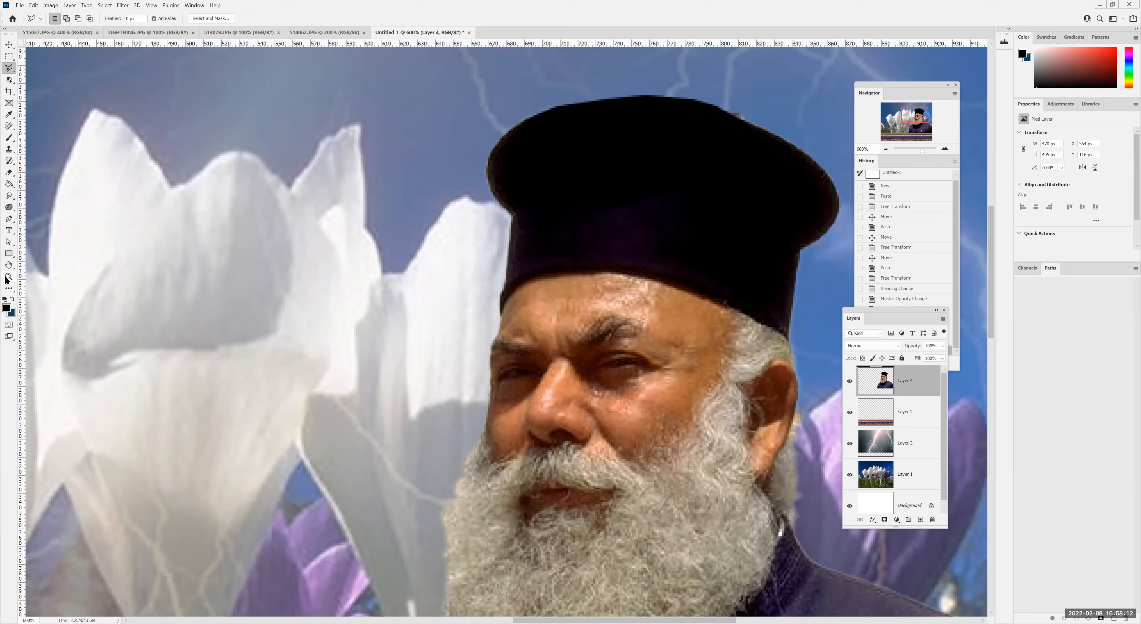
pyautogui.doubleClick(7, 277)
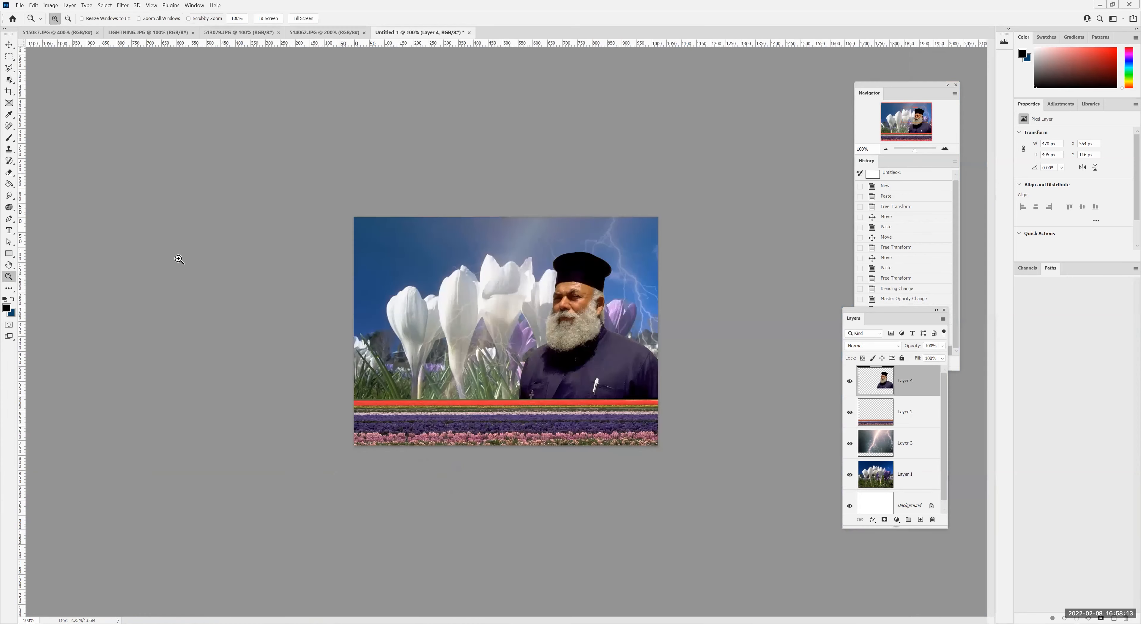
pyautogui.click(57, 247)
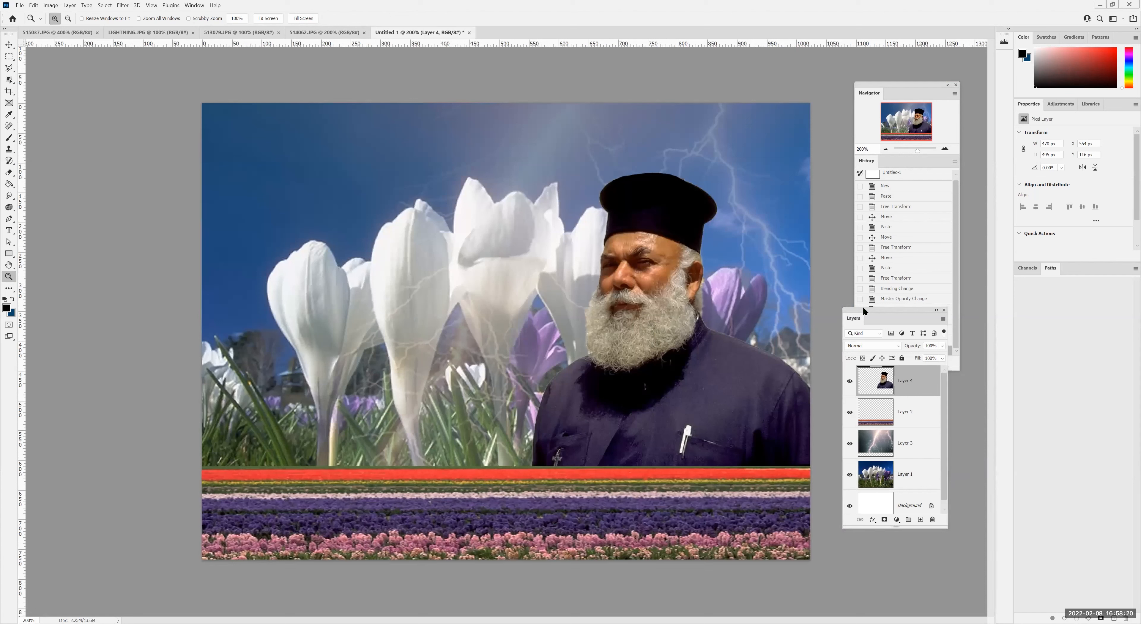
# Move the Layers panel to the empty area beside the crocuses and lengthen the History panel to fit all states
pyautogui.moveTo(24, 154); pyautogui.dragTo(94, 93)
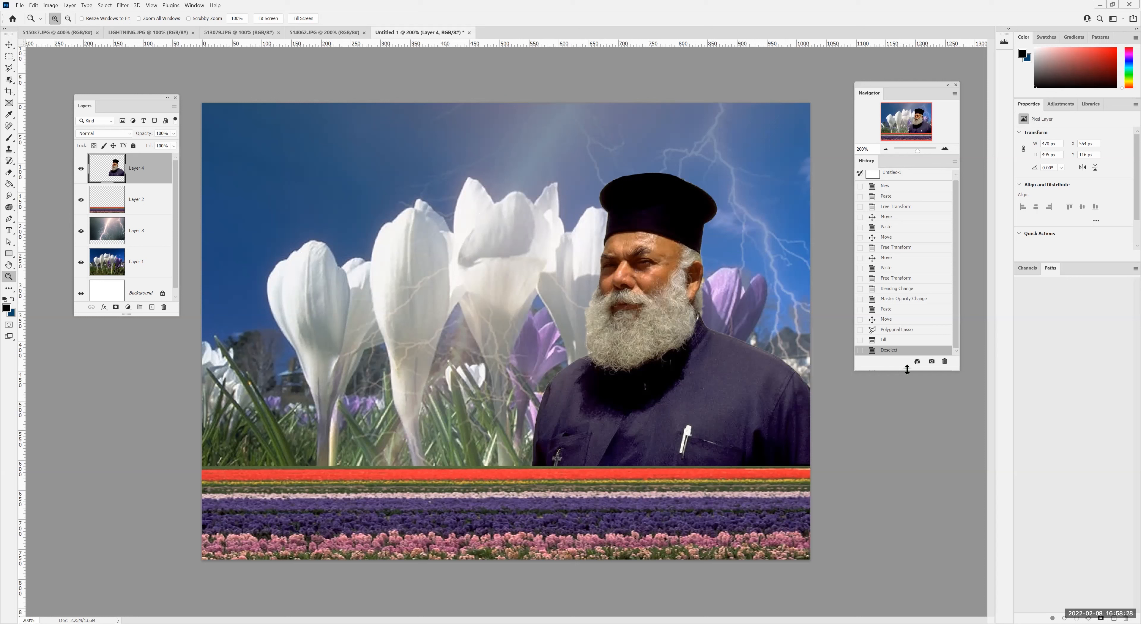
pyautogui.moveTo(908, 368); pyautogui.dragTo(906, 395)
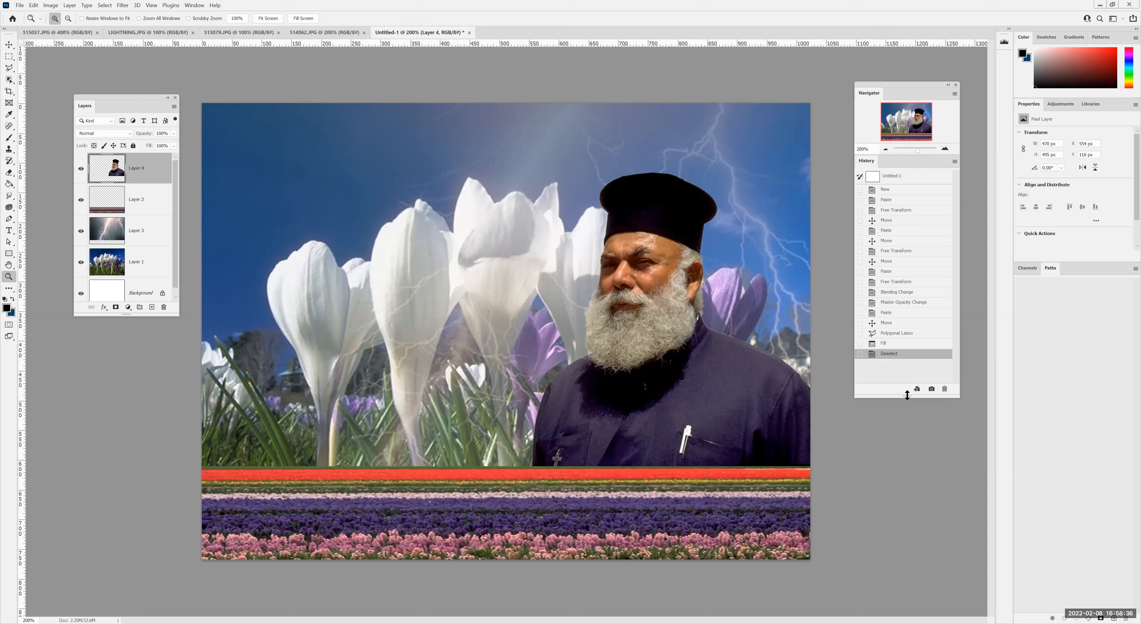
# Undo the edits one after another back to the pasted, still untransformed lightning image
pyautogui.hotkey('ctrl', 'z')
pyautogui.hotkey('ctrl', 'z')
pyautogui.hotkey('ctrl', 'z')
pyautogui.hotkey('ctrl', 'z')
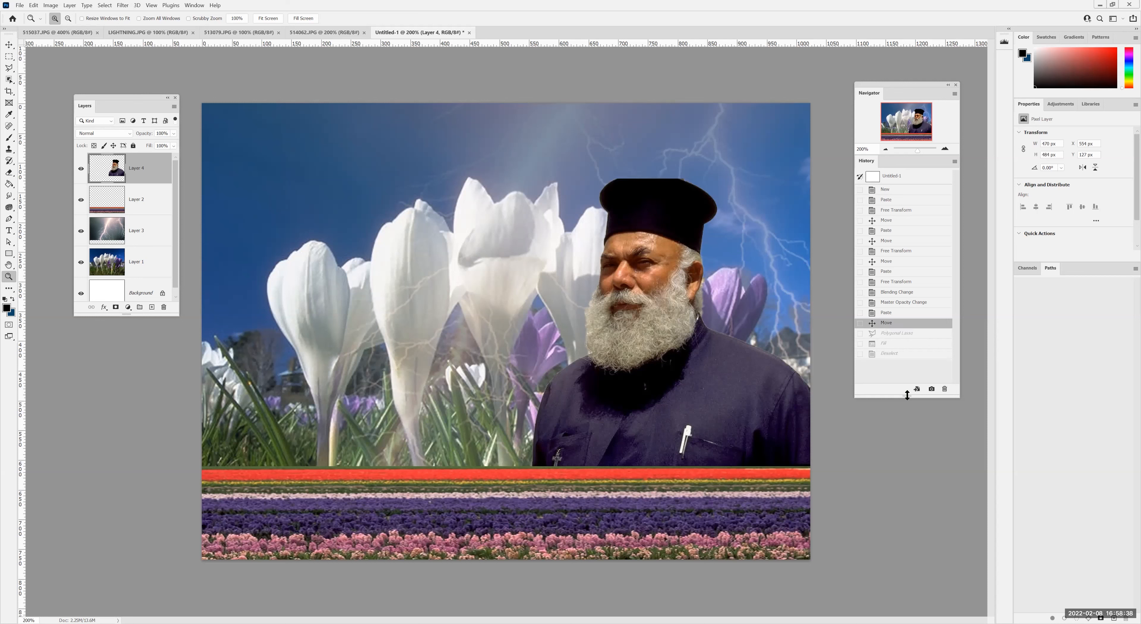
pyautogui.hotkey('ctrl', 'z')
pyautogui.hotkey('ctrl', 'z')
pyautogui.hotkey('ctrl', 'z')
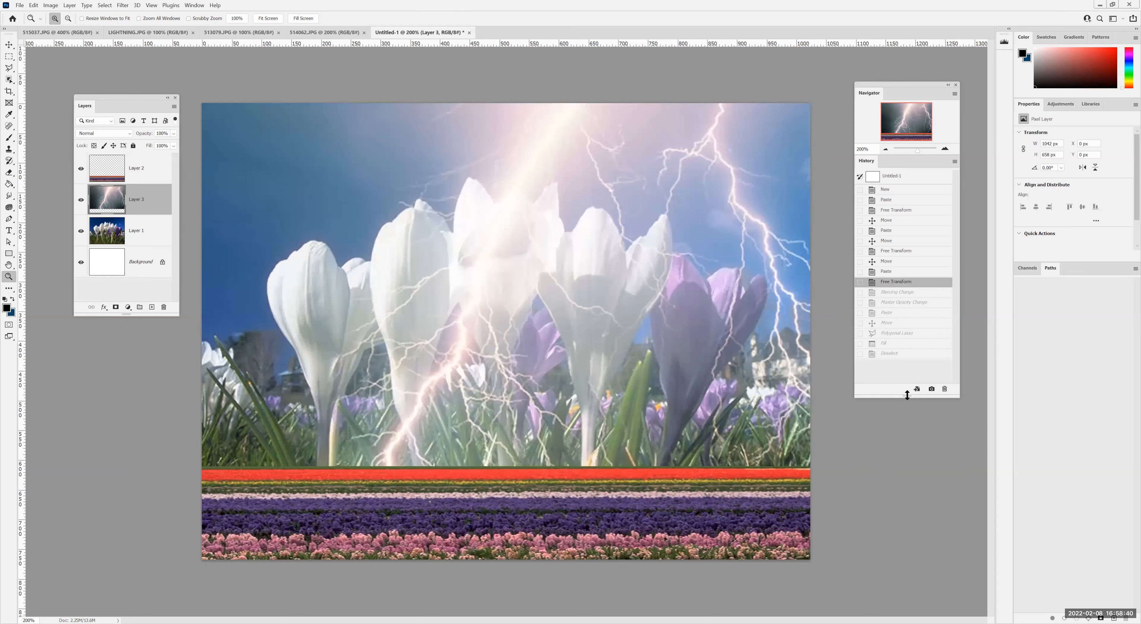
pyautogui.hotkey('ctrl', 'z')
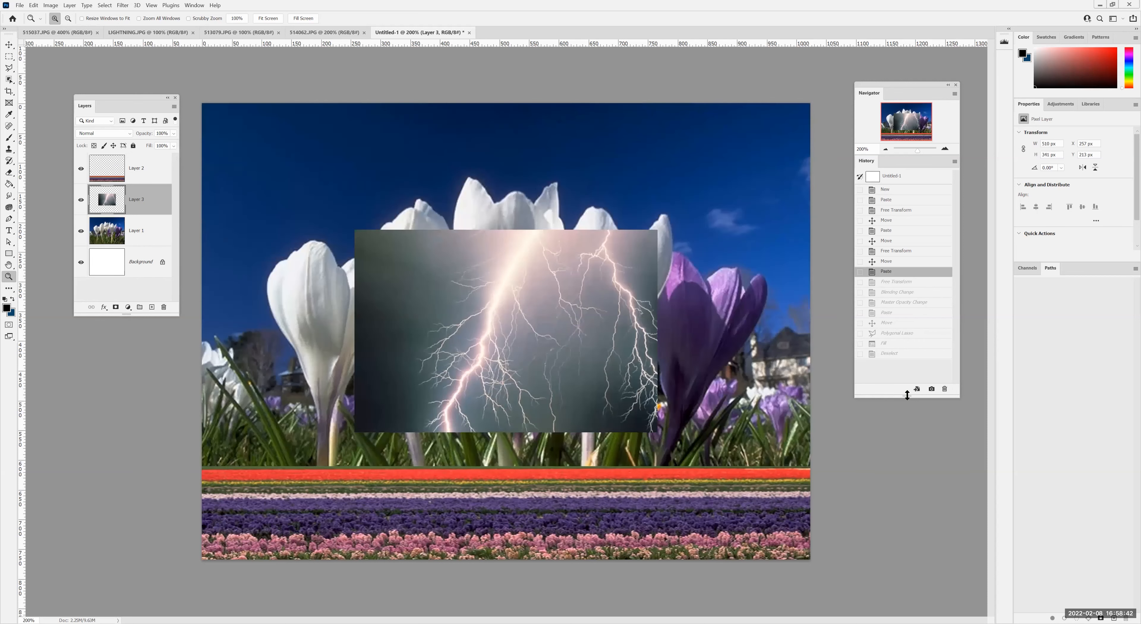
# Reapply the undone history states in order, from the lightning's Free Transform up to the final Deselect
pyautogui.click(881, 282)
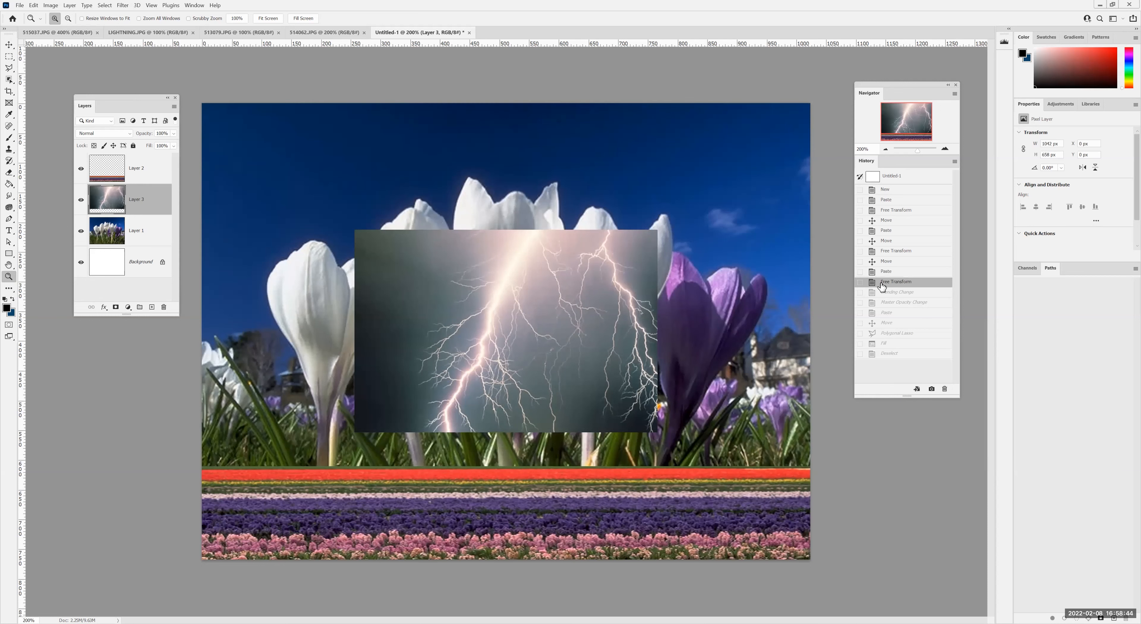
pyautogui.click(899, 303)
pyautogui.click(896, 313)
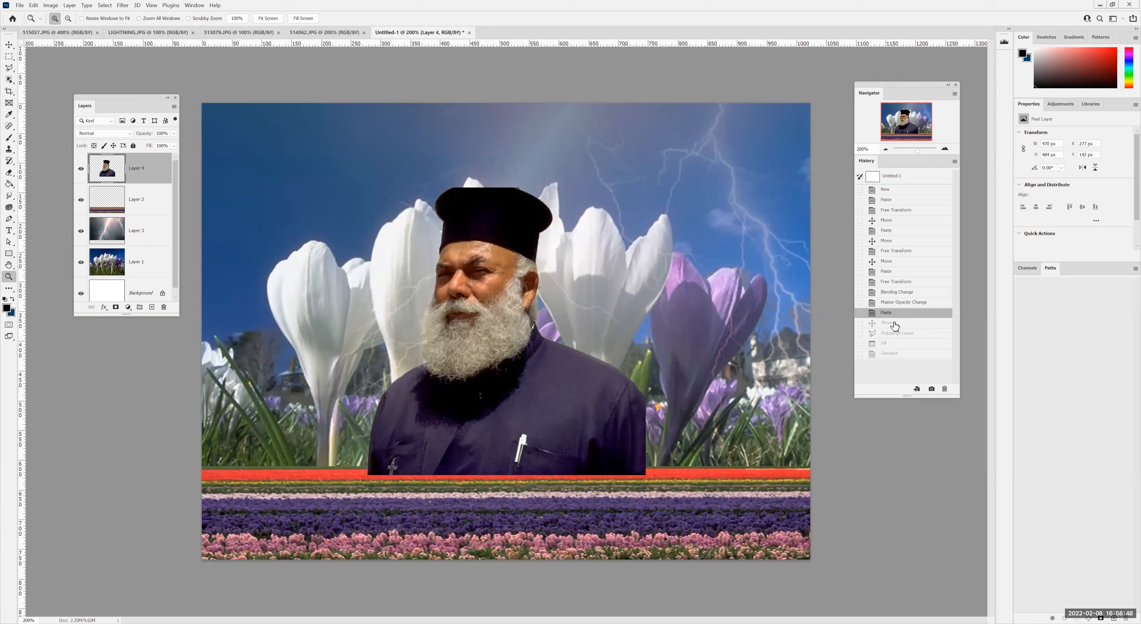
pyautogui.click(894, 324)
pyautogui.click(895, 333)
pyautogui.click(894, 343)
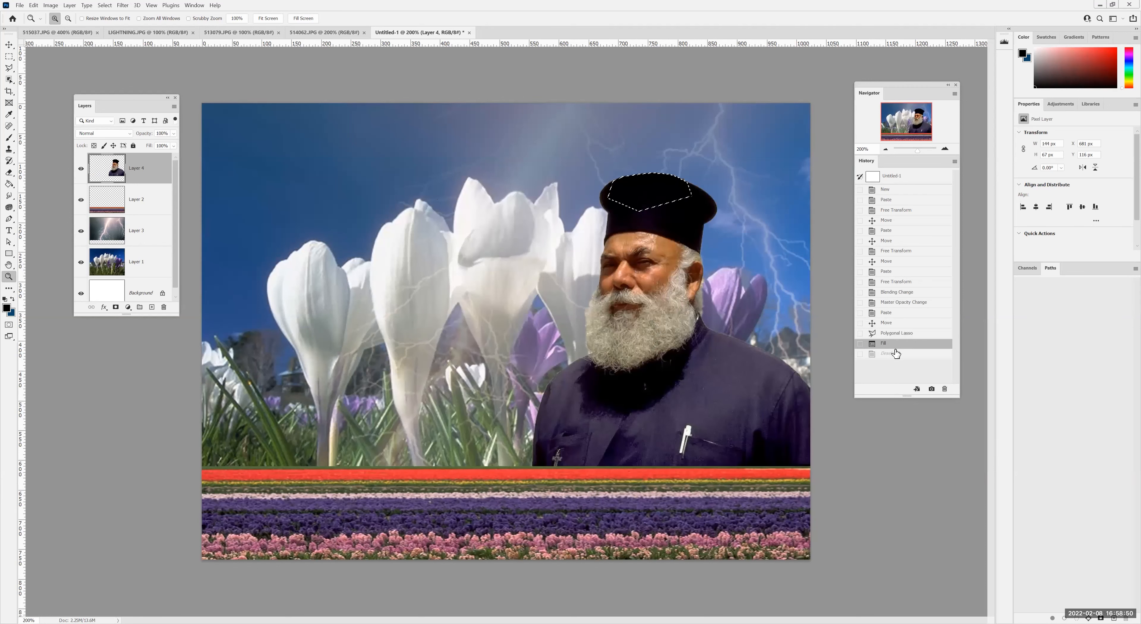
pyautogui.click(896, 353)
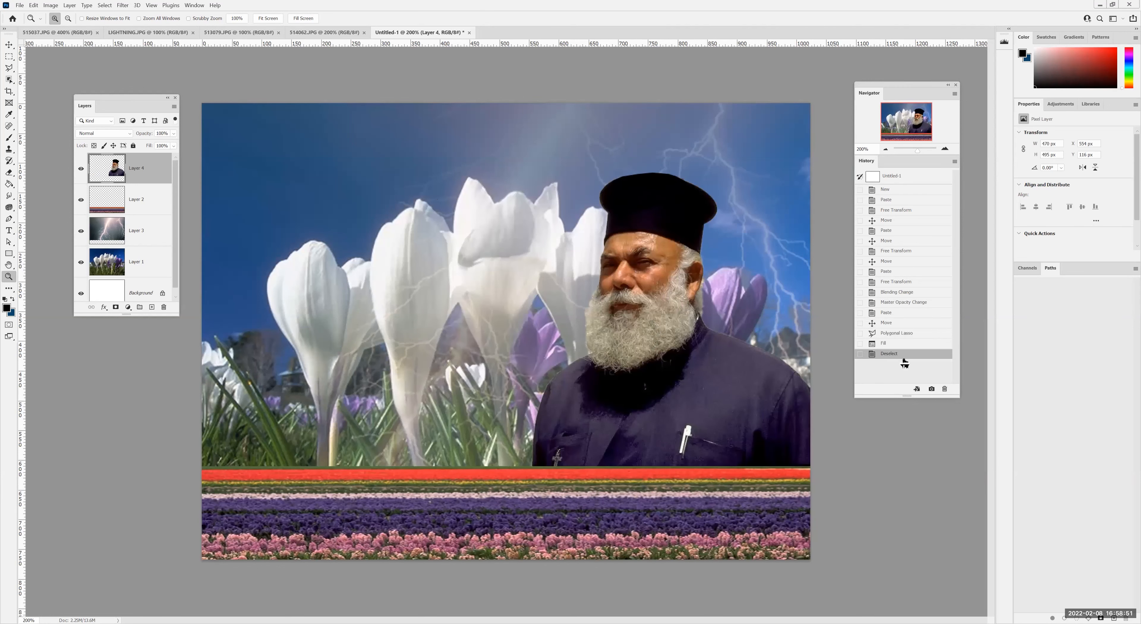
# Review how the composite was built by visiting earlier history states, including New and the first Paste, and finish on Deselect
pyautogui.click(900, 200)
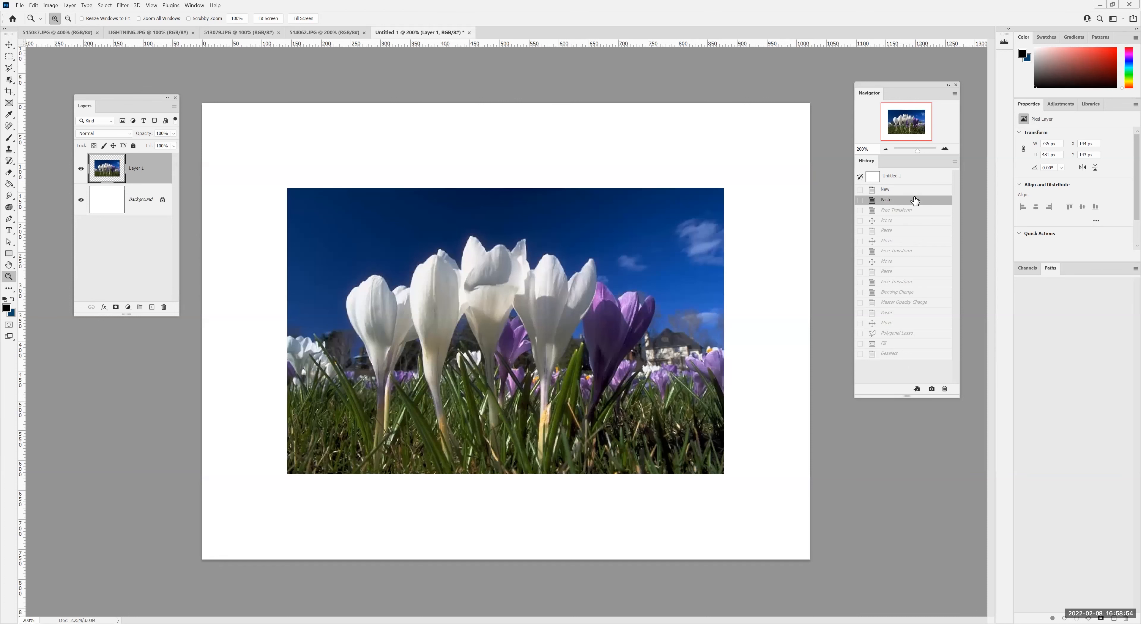
pyautogui.click(914, 191)
pyautogui.click(897, 221)
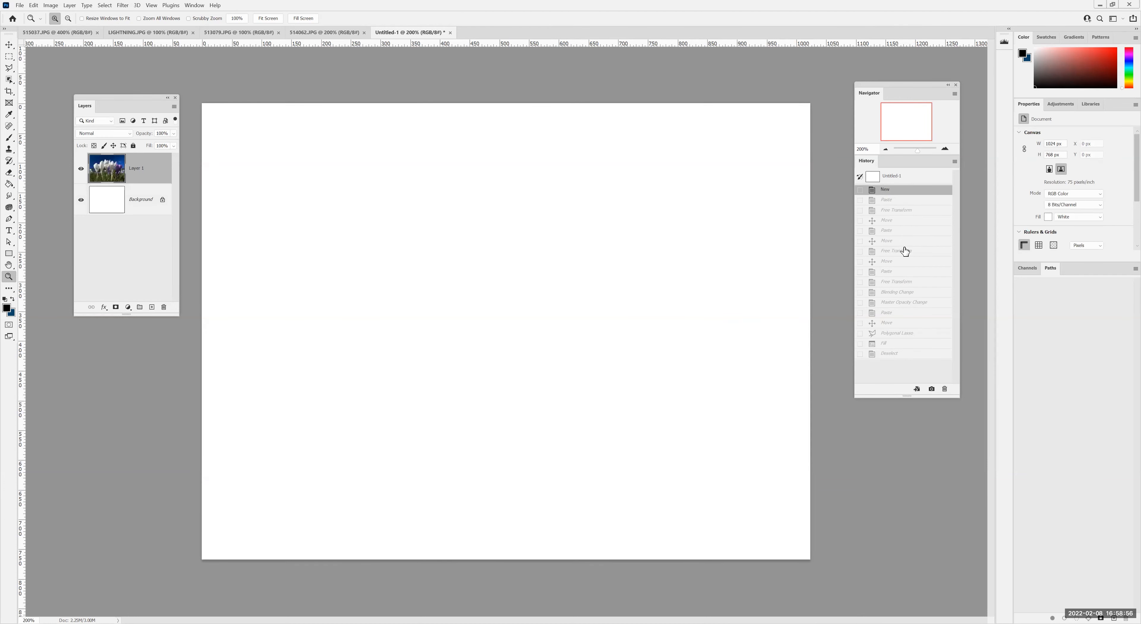
pyautogui.click(891, 240)
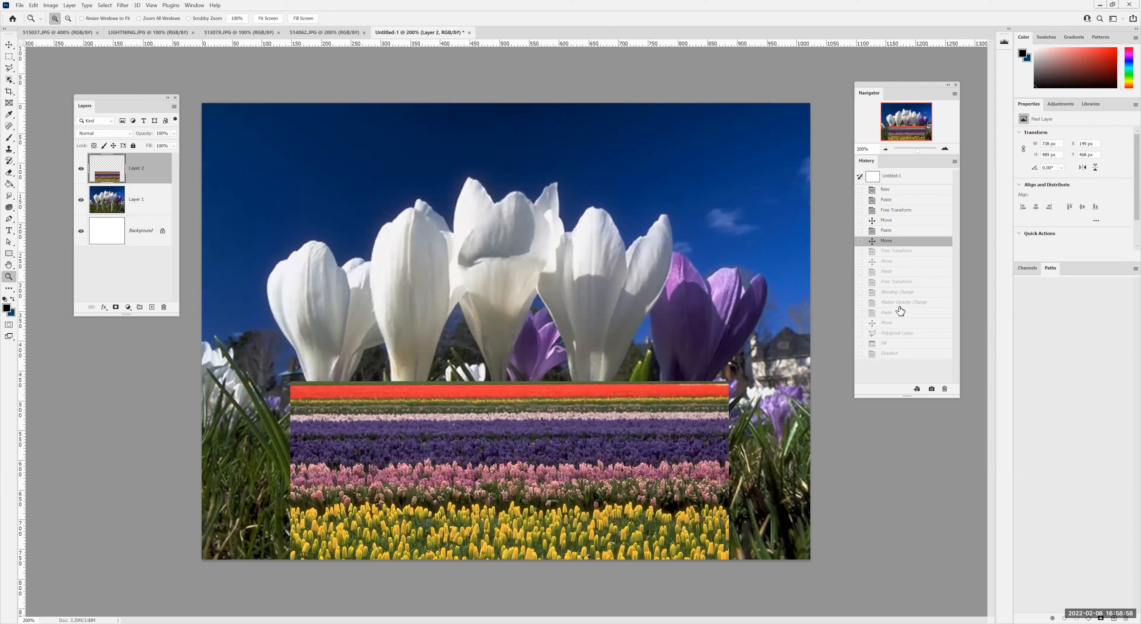
pyautogui.click(890, 264)
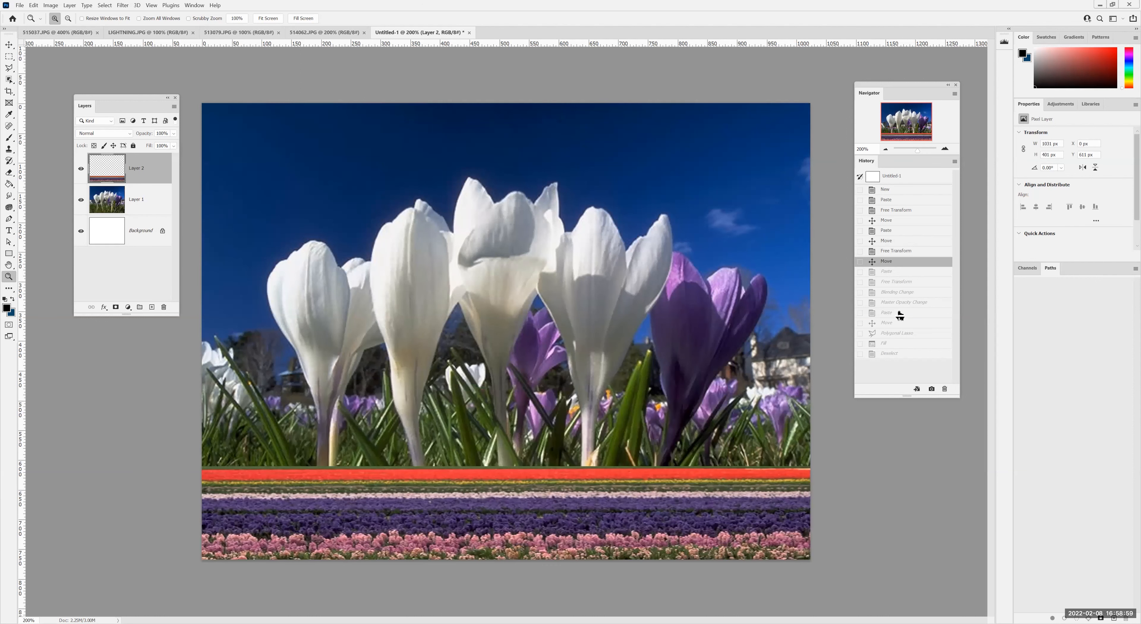
pyautogui.click(892, 292)
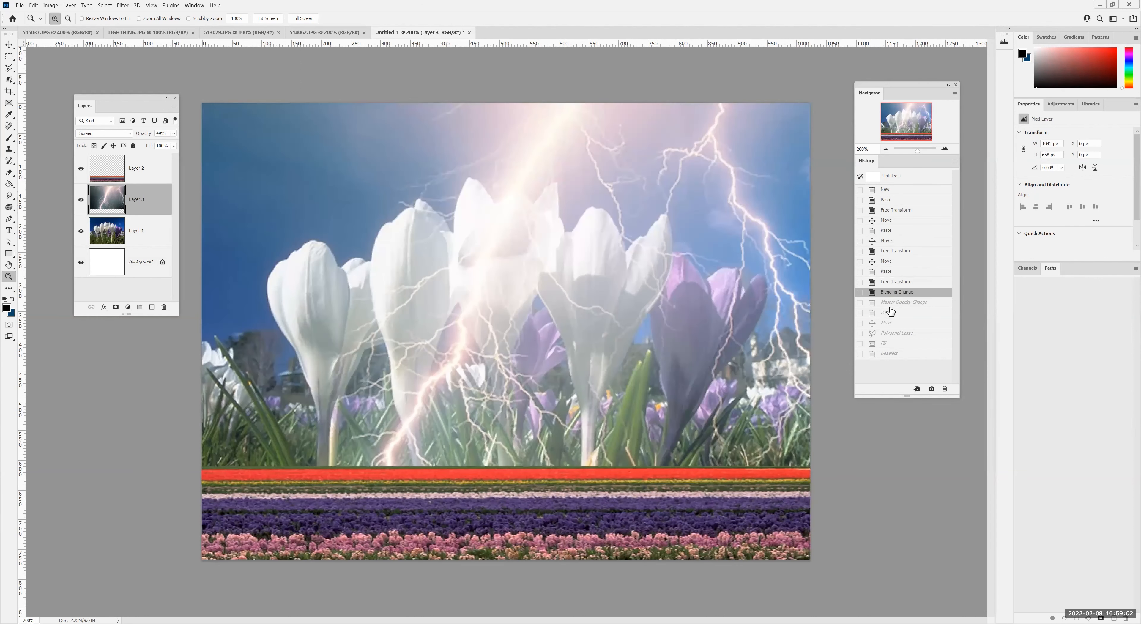
pyautogui.click(890, 306)
pyautogui.click(890, 323)
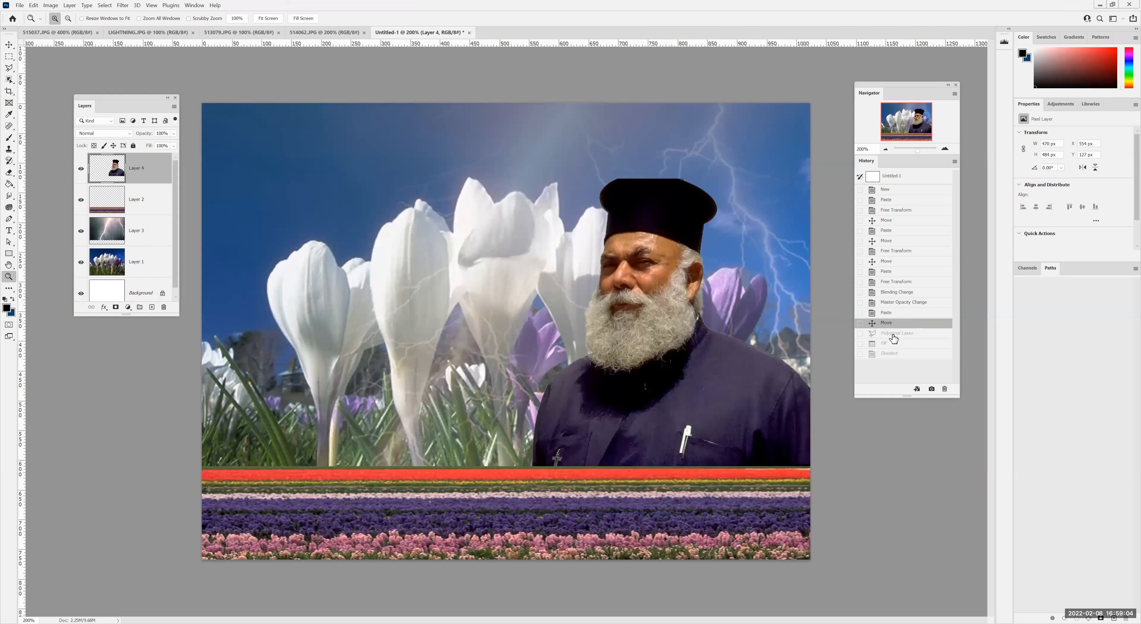
pyautogui.click(893, 344)
pyautogui.click(899, 355)
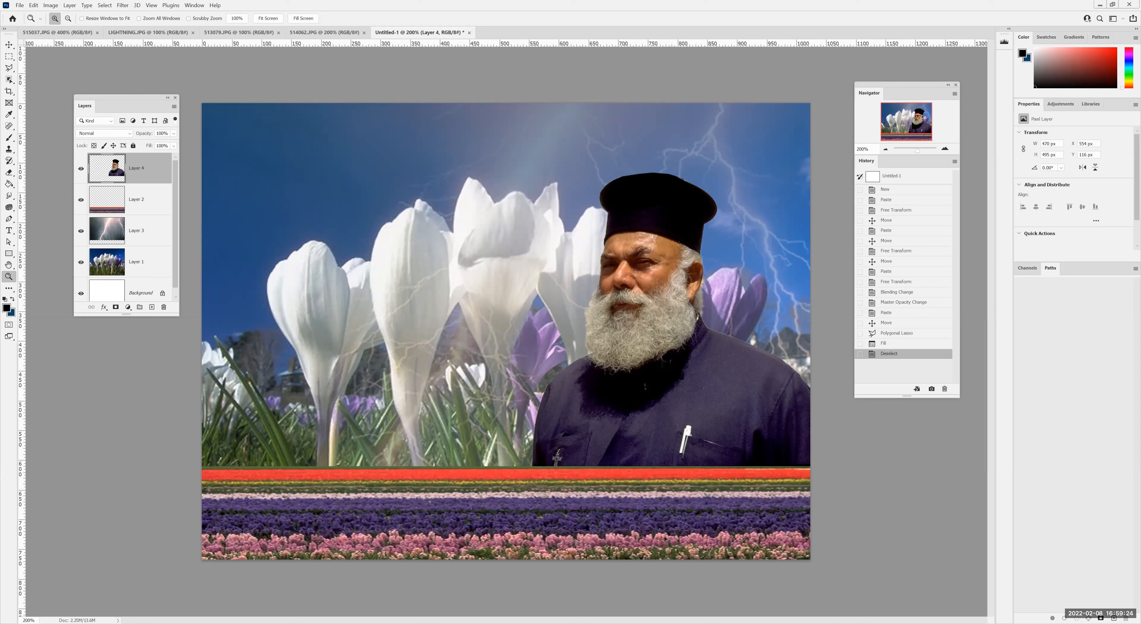
# Take a history snapshot of the composite from the full document, keeping the suggested name
pyautogui.click(954, 162)
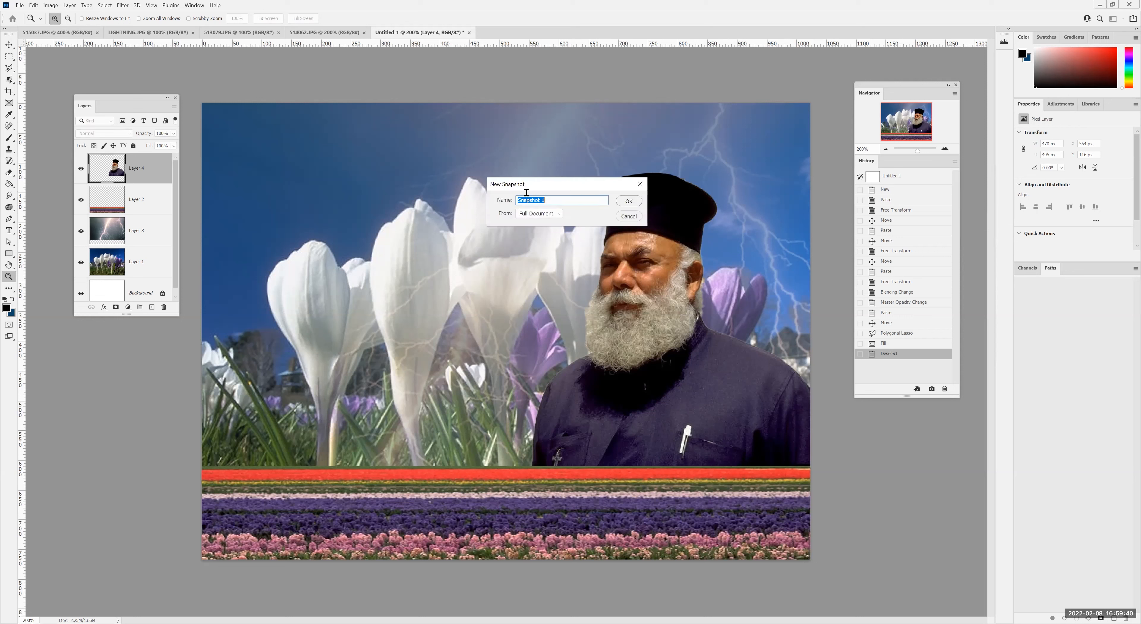
pyautogui.click(623, 202)
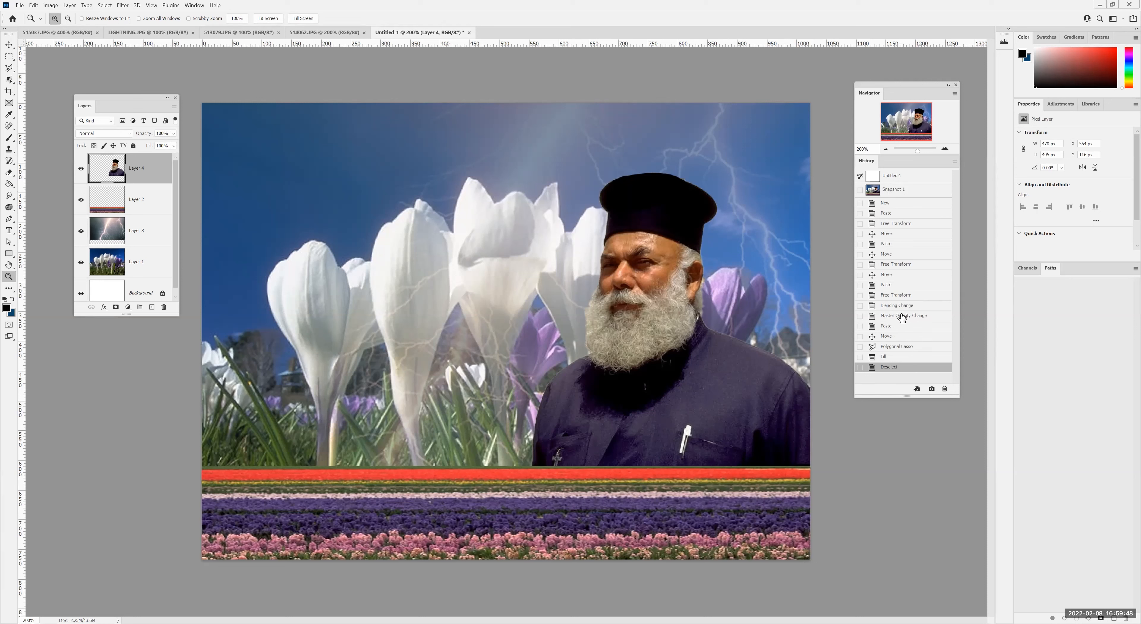
# Select the snapshot of the composite and create a new document from it
pyautogui.click(886, 193)
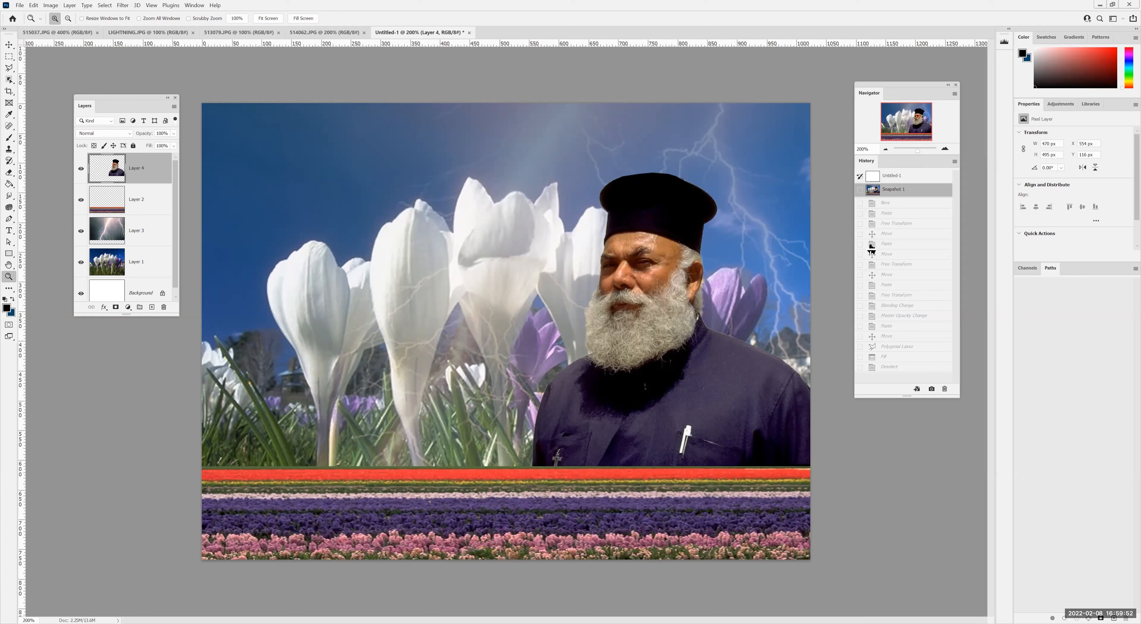
pyautogui.click(953, 162)
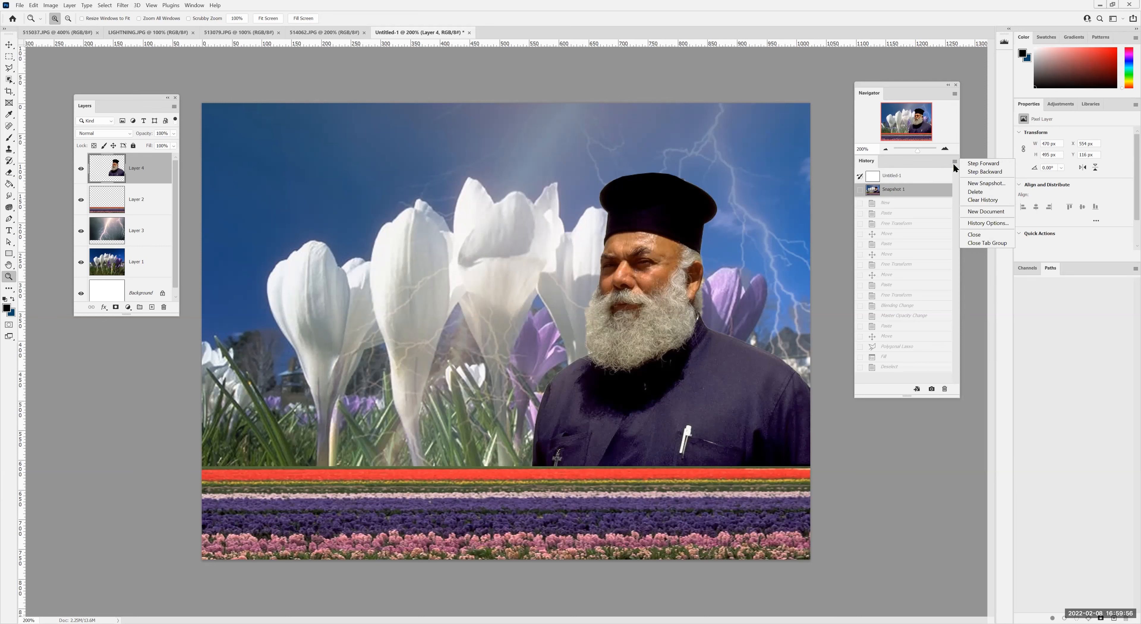
pyautogui.click(967, 214)
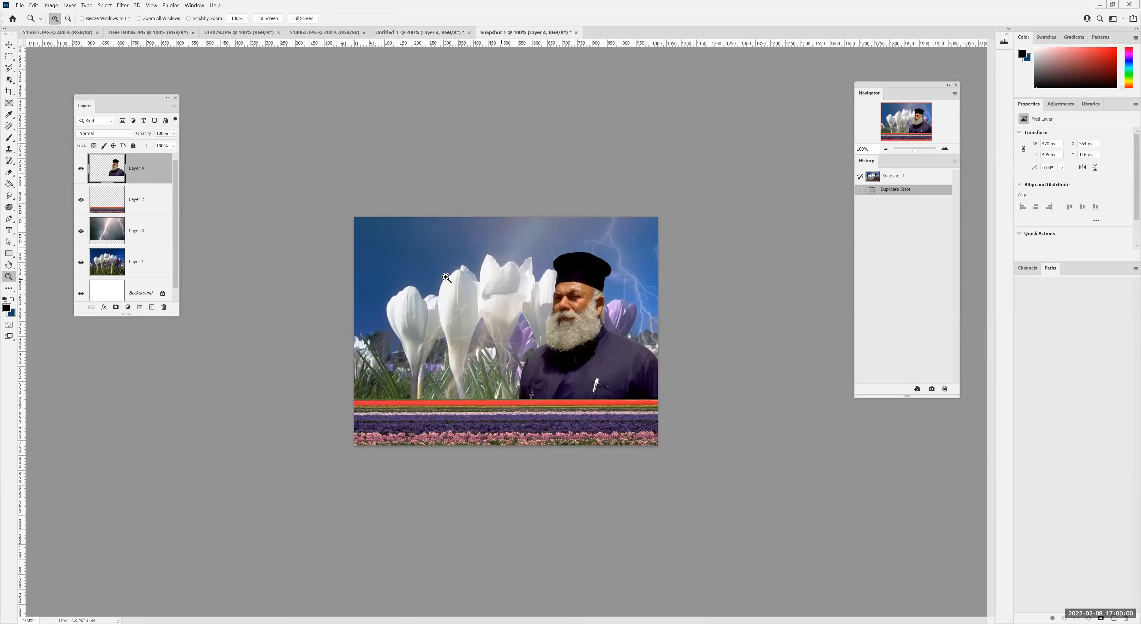
# Compare the original with the snapshot document and check the copy's layers by switching the tulip strip off and on
pyautogui.click(429, 37)
pyautogui.click(531, 34)
pyautogui.click(82, 202)
pyautogui.click(81, 200)
# Return to the original Untitled-1 document and restore its final Deselect history state
pyautogui.click(395, 33)
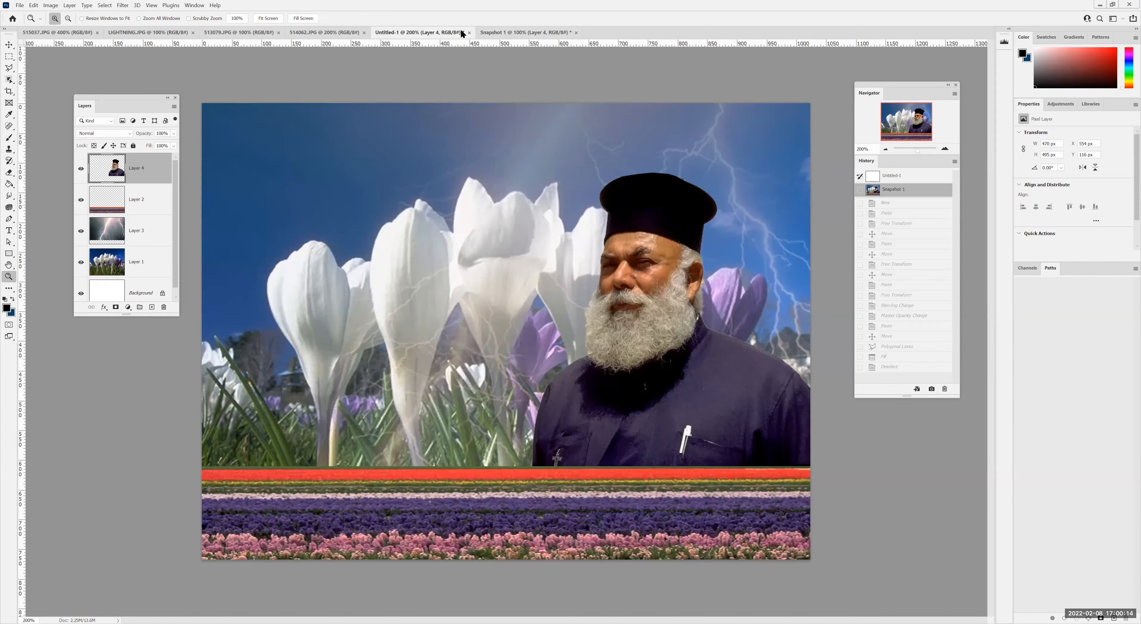
pyautogui.click(501, 32)
pyautogui.click(898, 368)
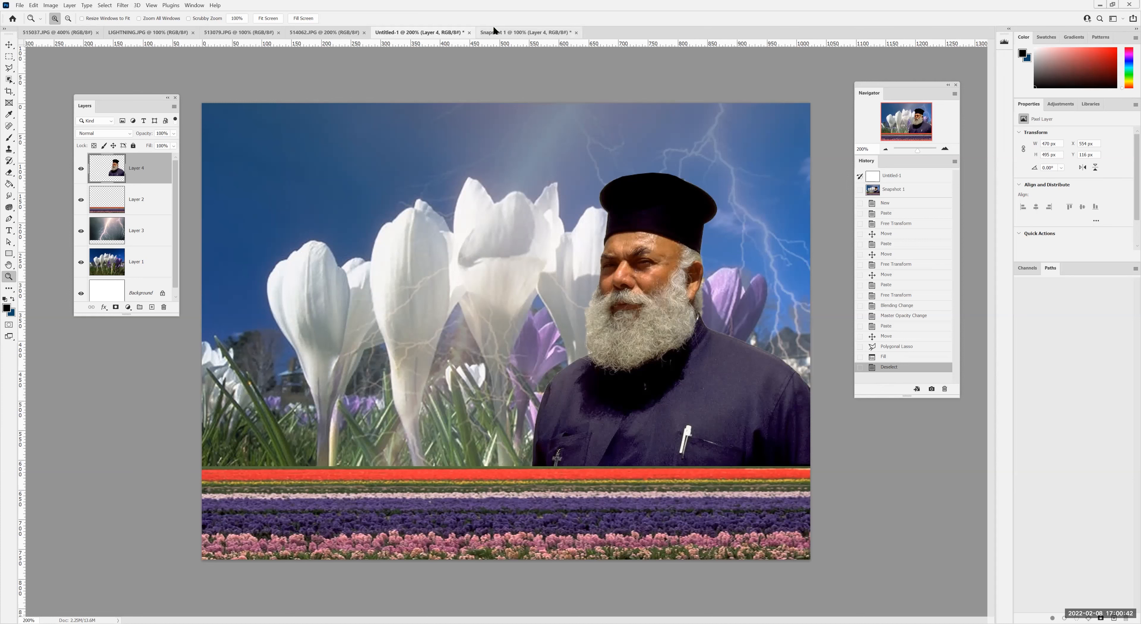
# Switch to the snapshot document and toggle the visibility of Layer 2 to check that its layers are separate
pyautogui.click(504, 33)
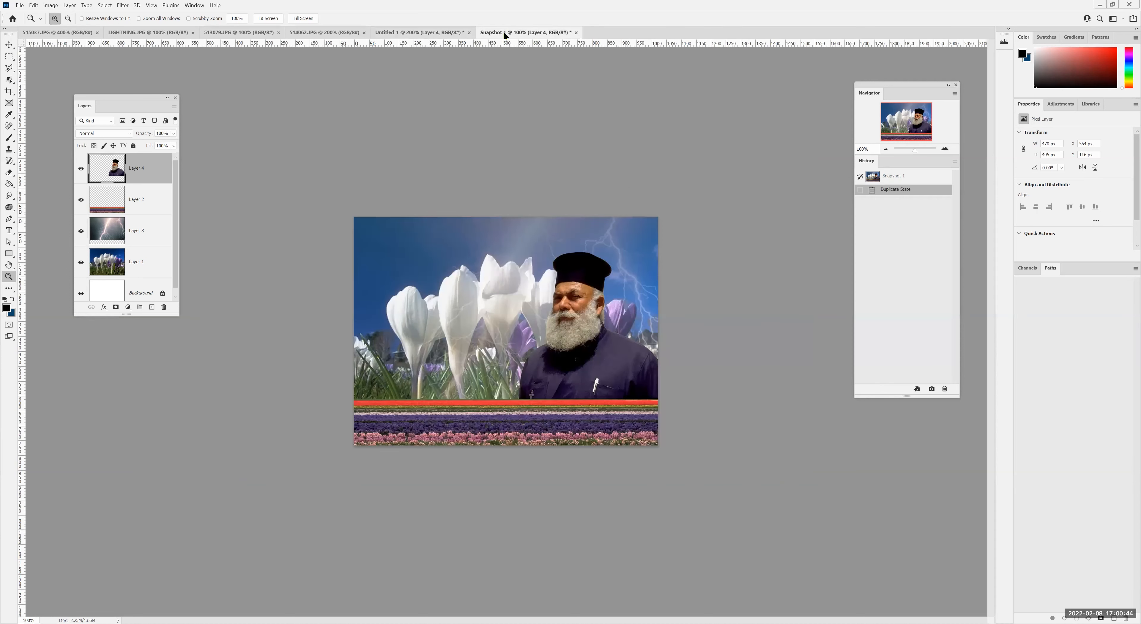
pyautogui.click(82, 201)
pyautogui.click(81, 200)
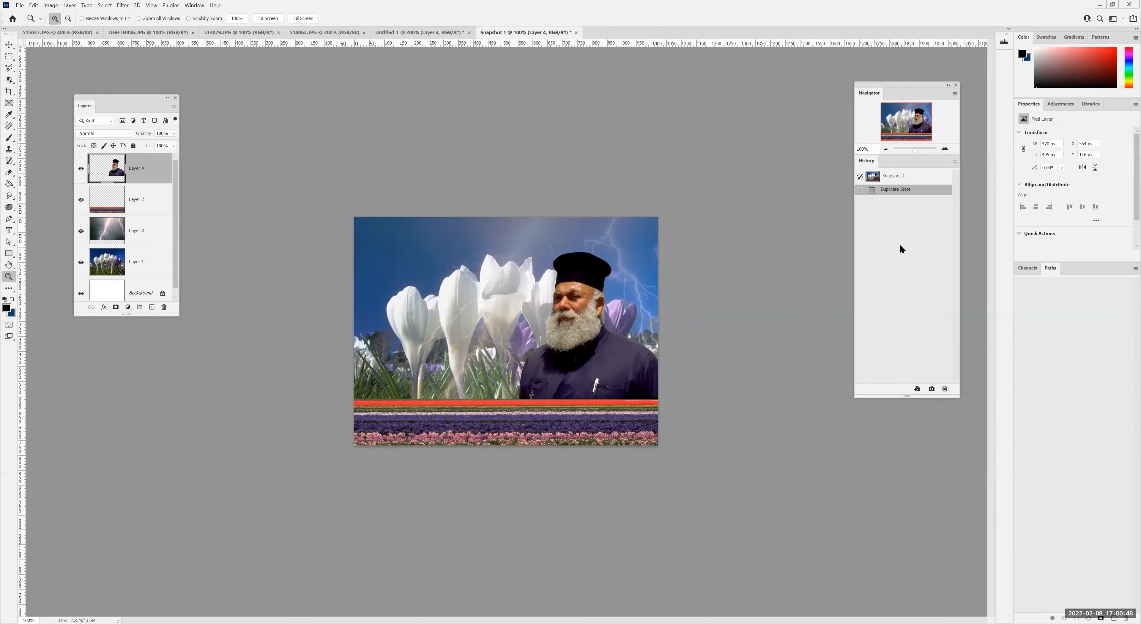